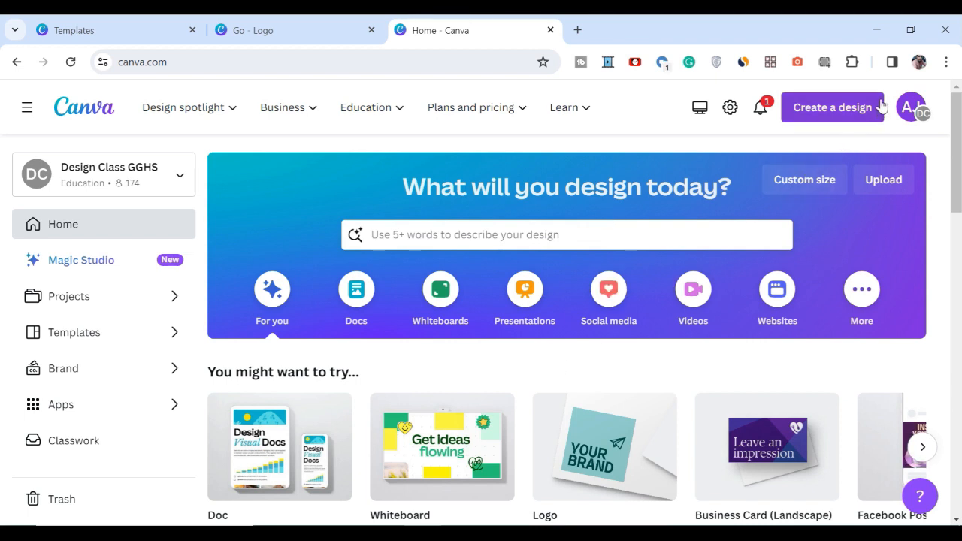
Create a new custom-size design of 1000 × 1000 px
click(824, 118)
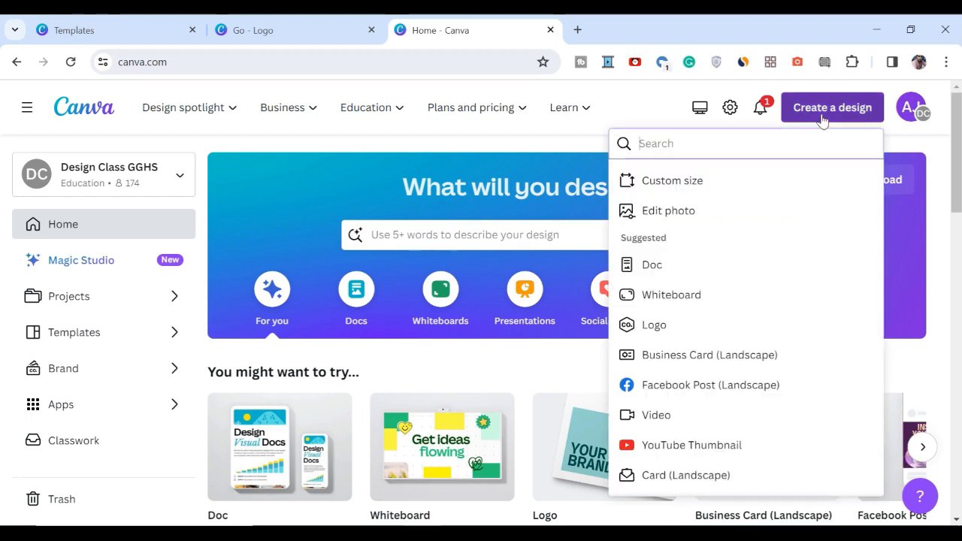
click(662, 183)
drag(672, 204, 611, 207)
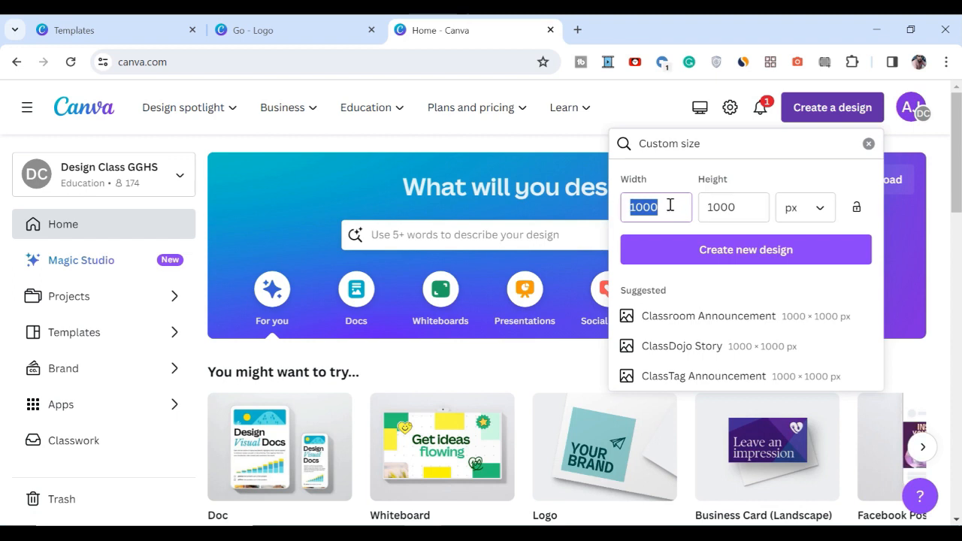
click(747, 194)
drag(749, 203, 699, 207)
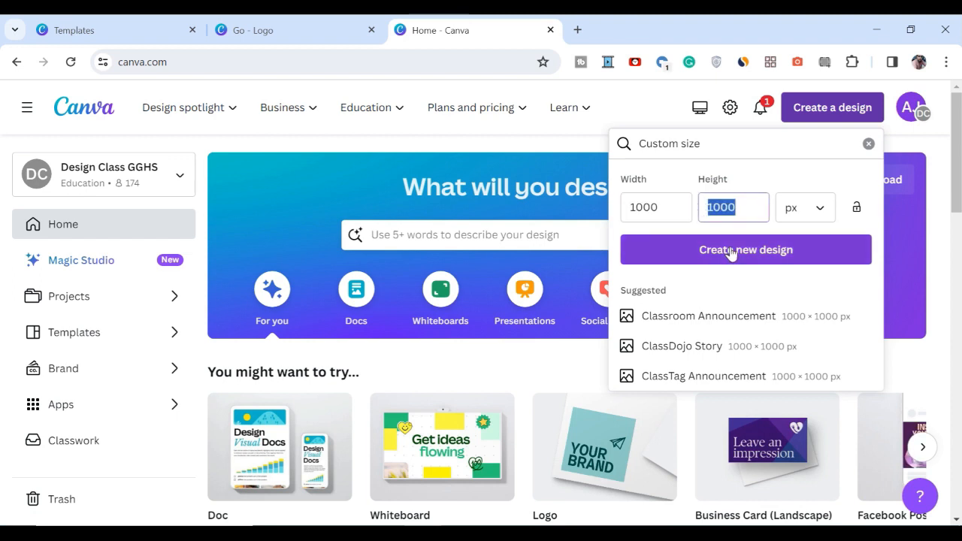
click(781, 257)
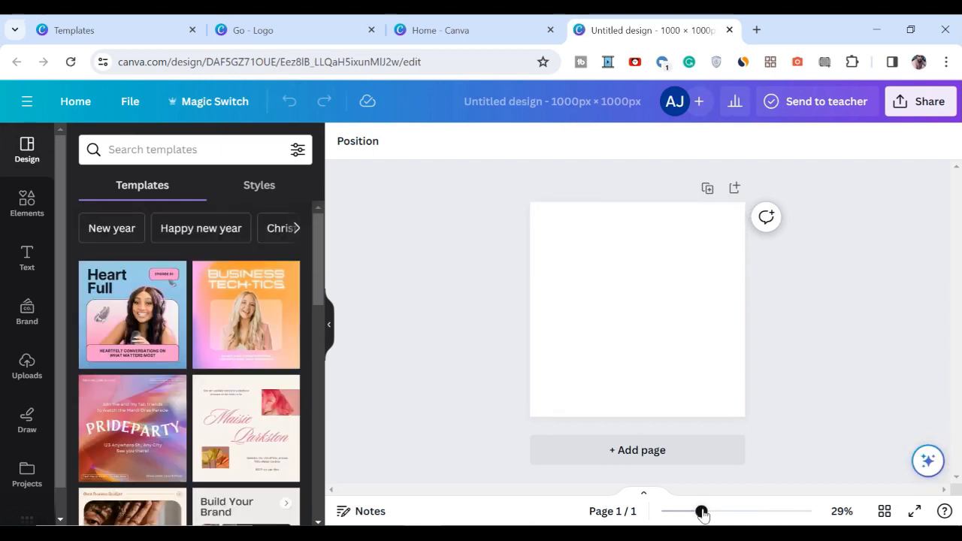
Search the elements for "circle" and add the solid circle shape to the page
mouse_move(703, 513)
mouse_down()
mouse_move(724, 512)
mouse_move(685, 512)
mouse_move(701, 512)
mouse_up()
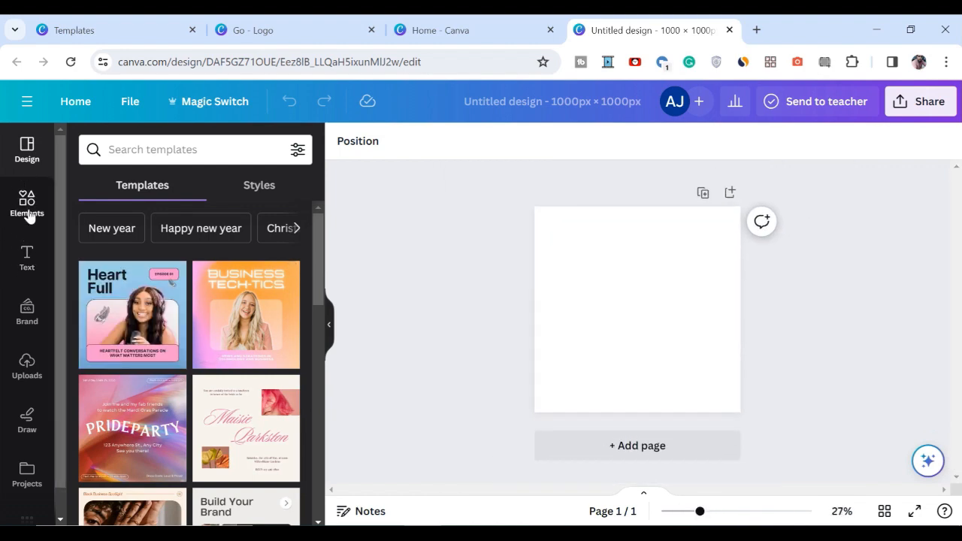
click(27, 218)
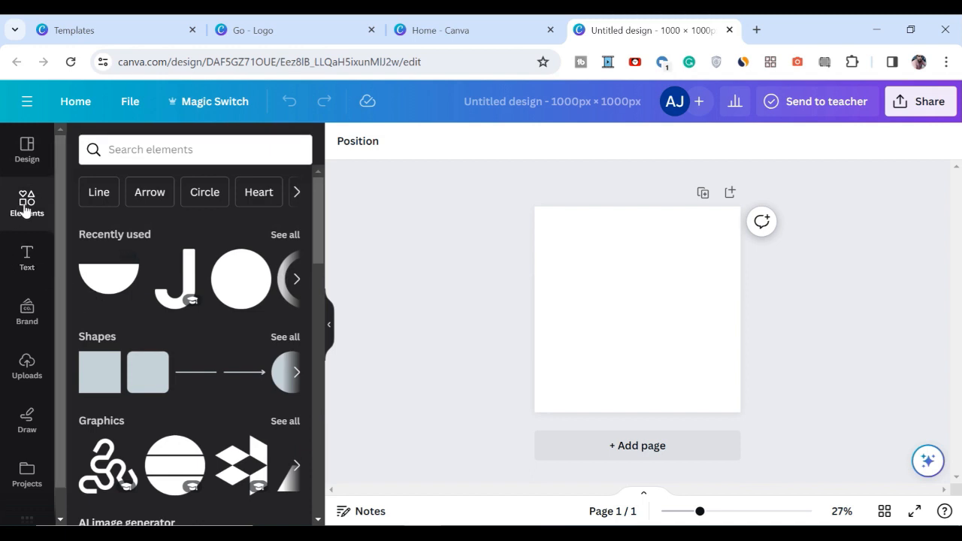
click(119, 147)
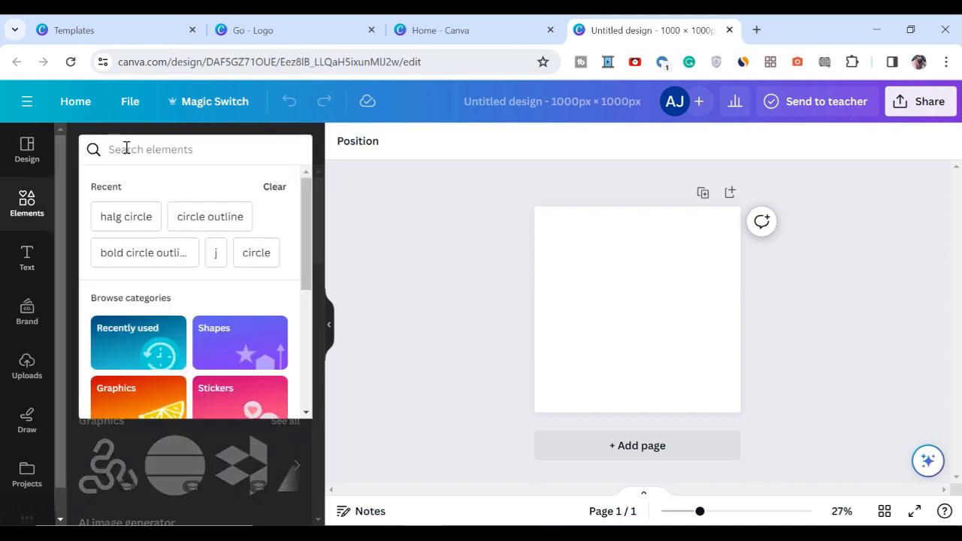
text(circle)
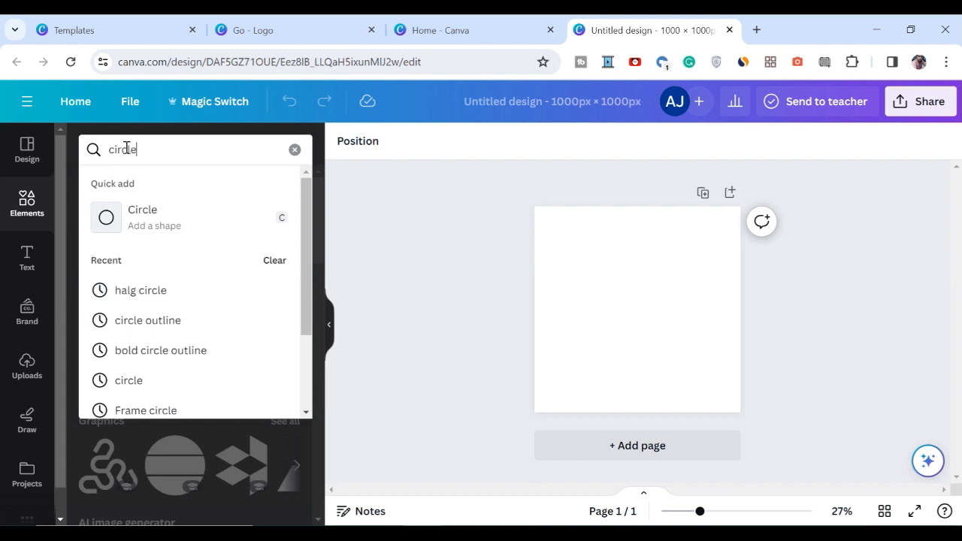
key(Return)
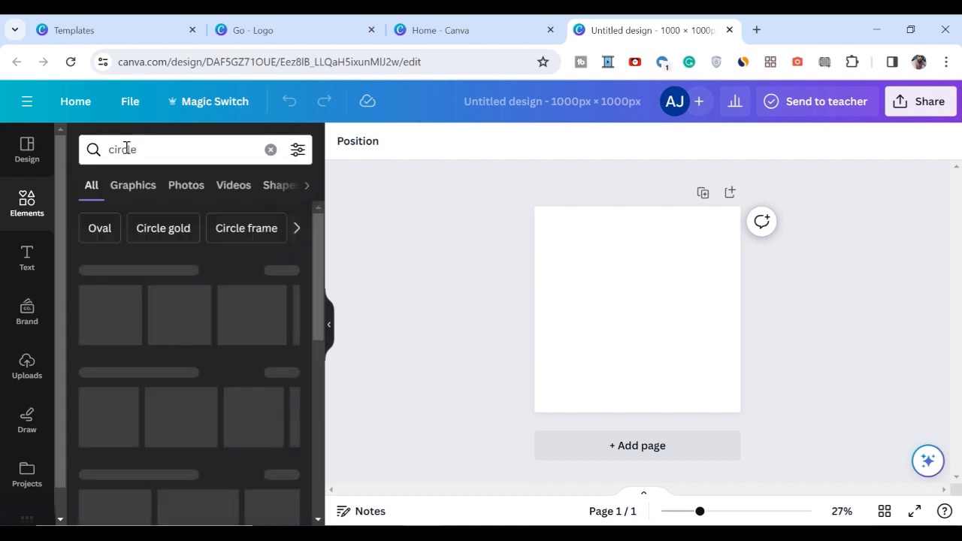
click(124, 317)
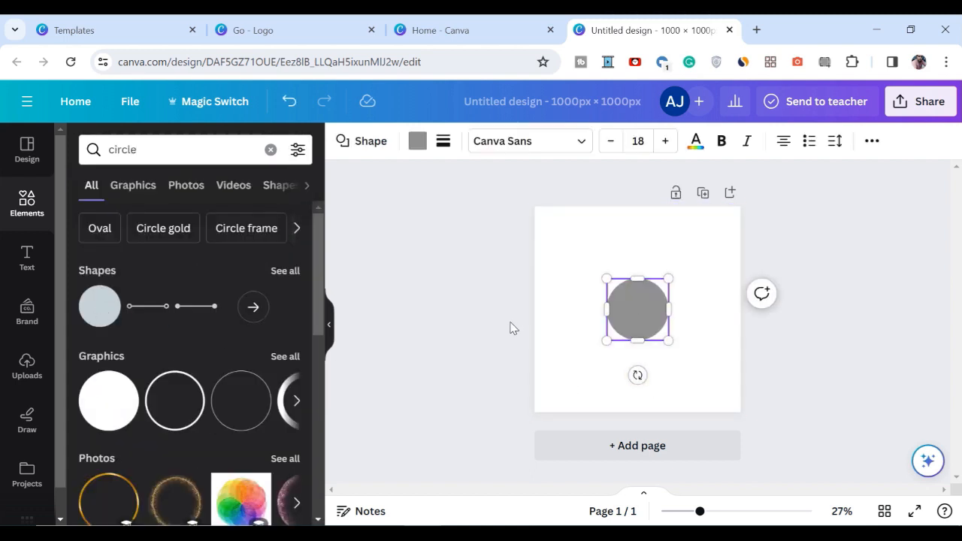
Fill the circle on the page with black
click(549, 324)
click(647, 311)
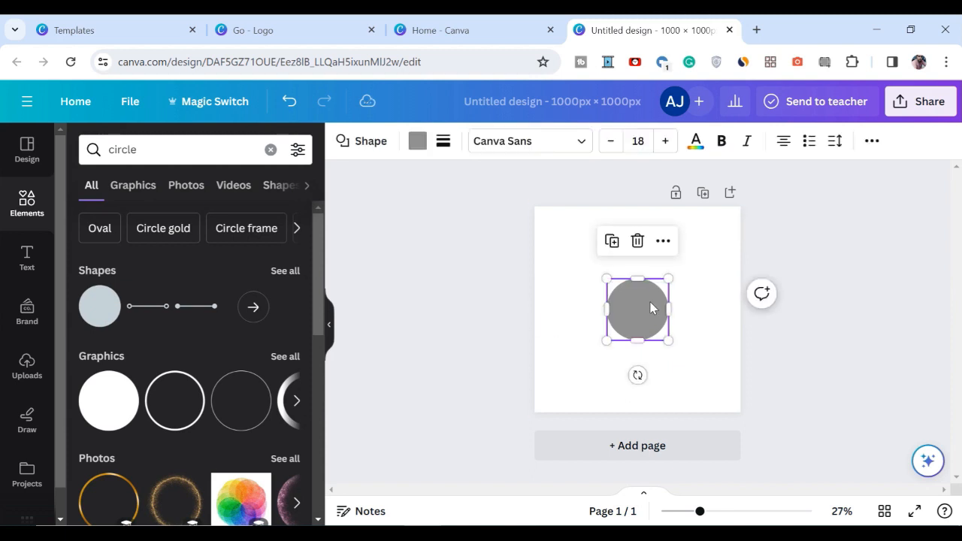
click(423, 152)
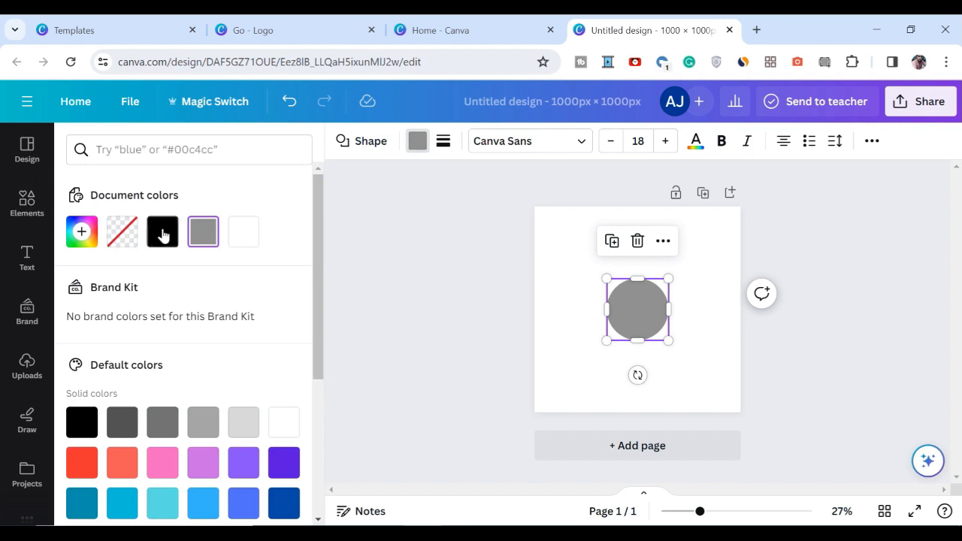
click(163, 232)
click(684, 347)
Move the black circle slightly above the page centre, keeping it horizontally centred, and shrink it a little
drag(645, 310, 644, 298)
drag(669, 267, 663, 272)
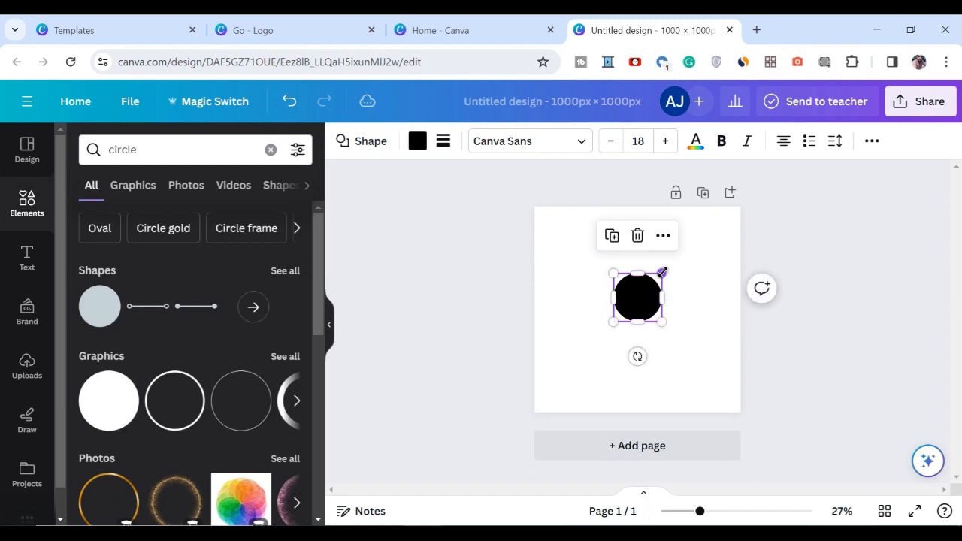
click(467, 385)
drag(708, 517, 710, 512)
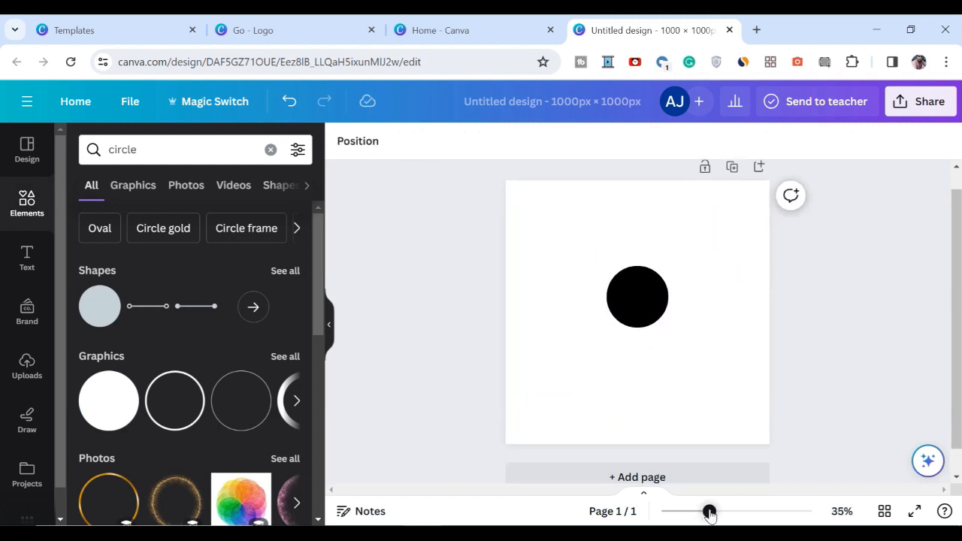
click(636, 314)
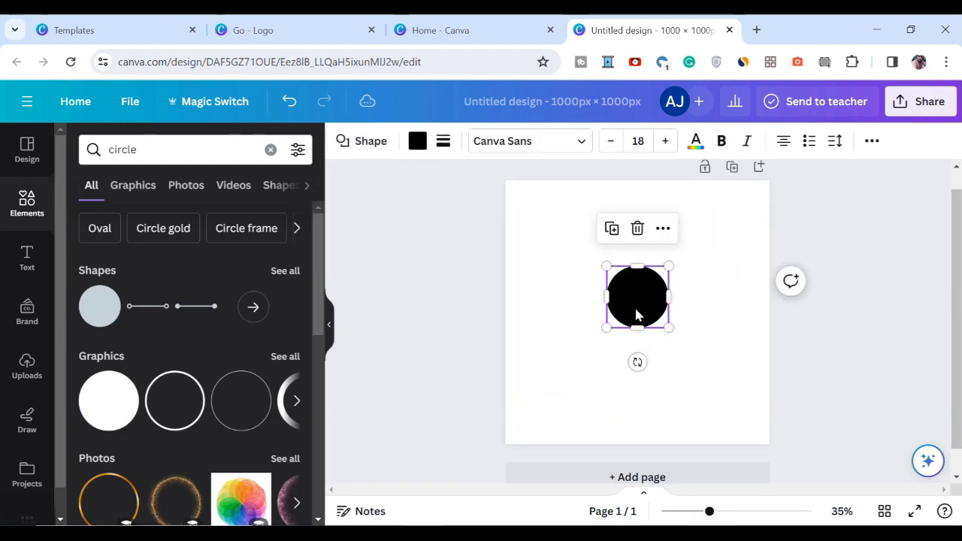
click(498, 311)
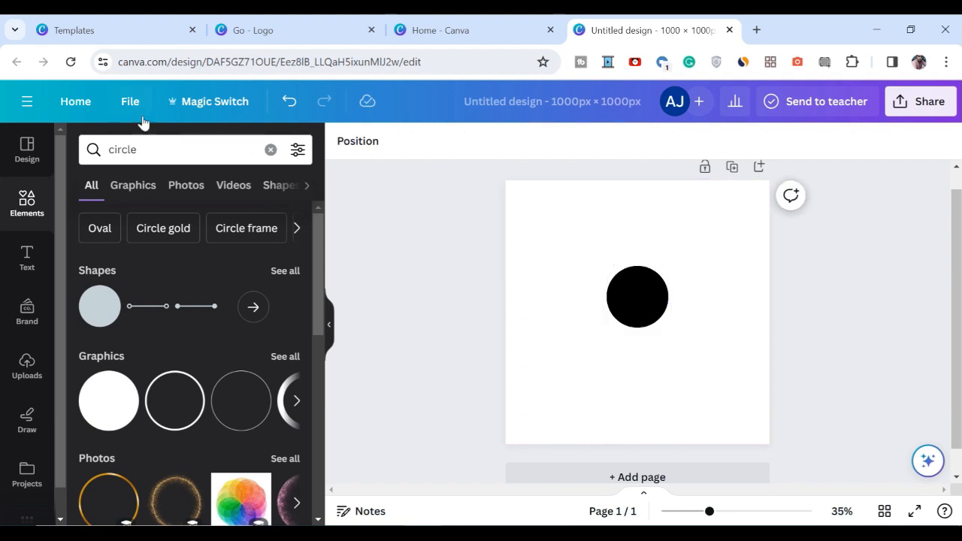
Search the elements for "j" and add the plain rounded sans-serif J from the graphics results to the page
click(148, 149)
drag(148, 149, 121, 148)
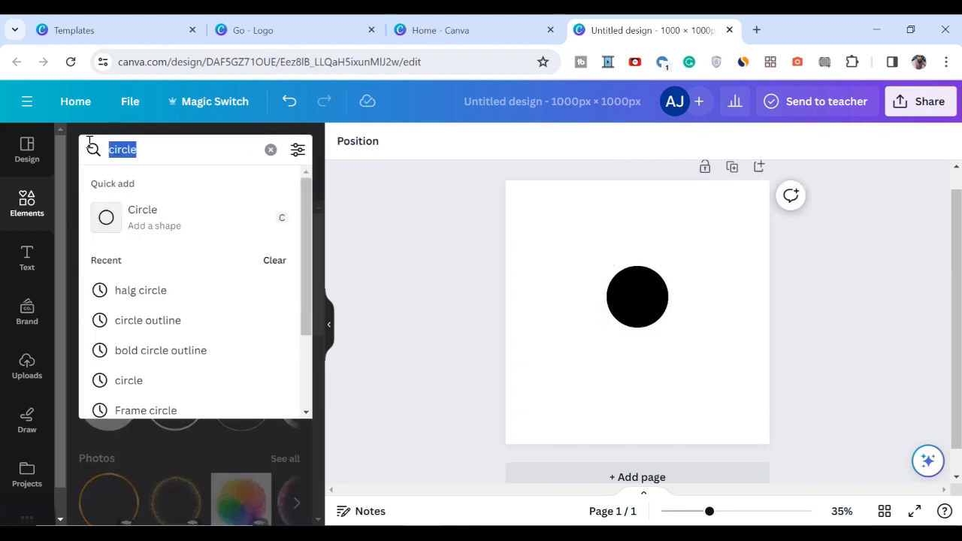
text(j)
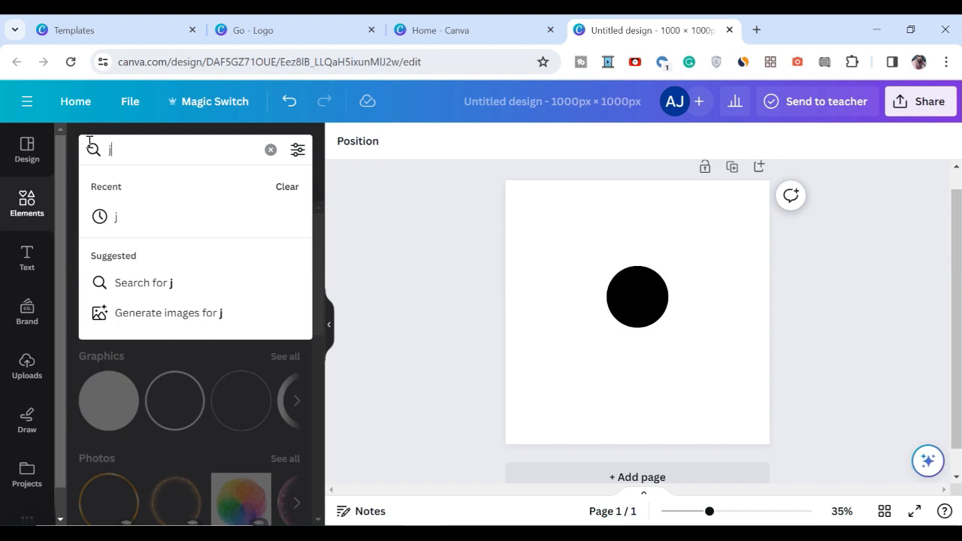
key(Return)
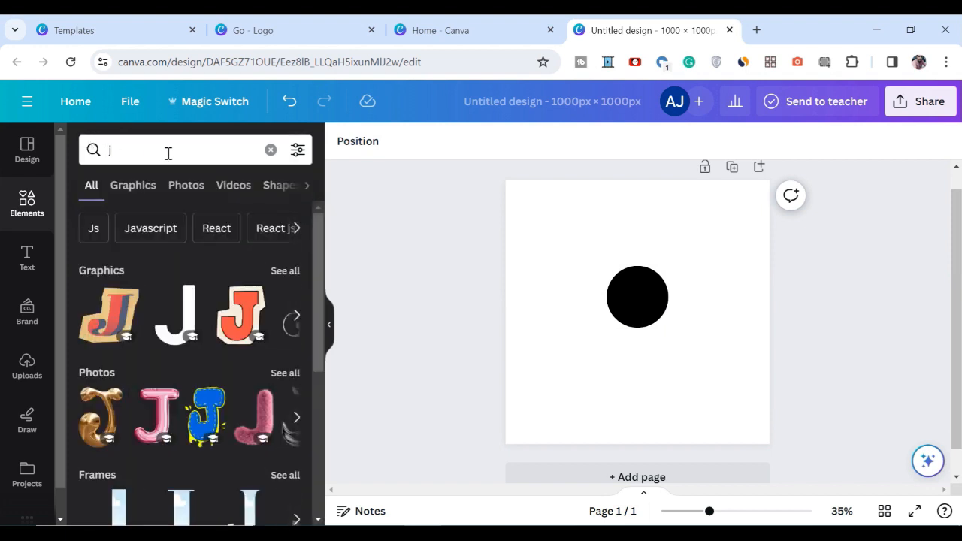
scroll(151, 440, down, 4)
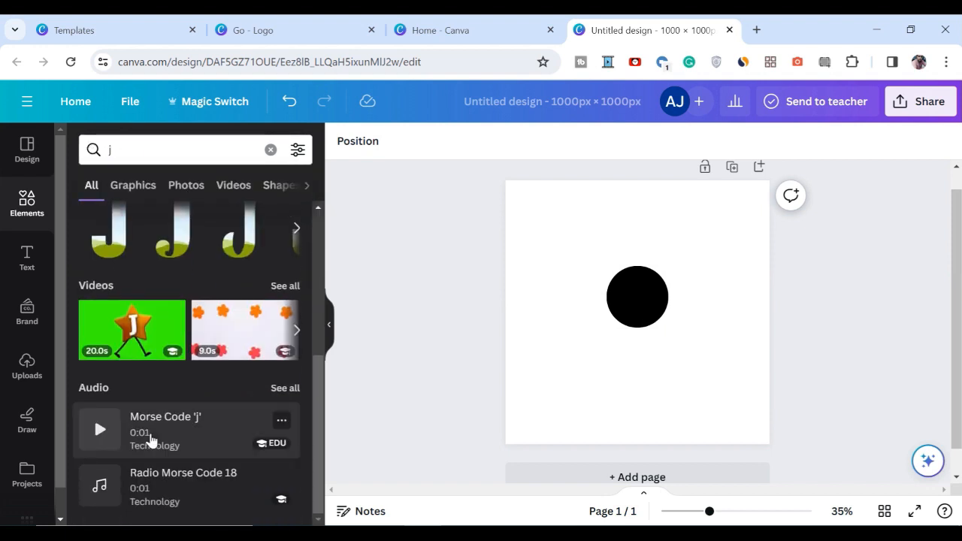
scroll(150, 440, up, 4)
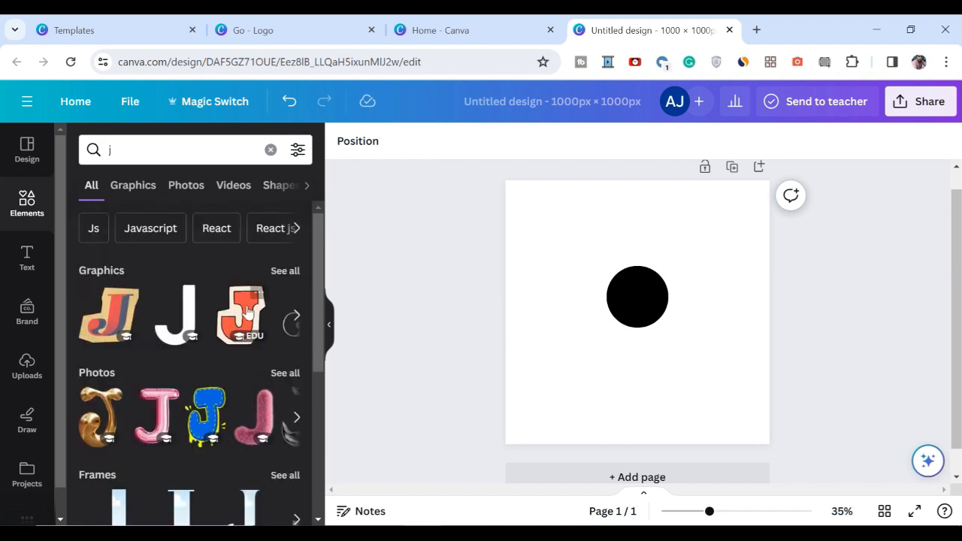
click(284, 271)
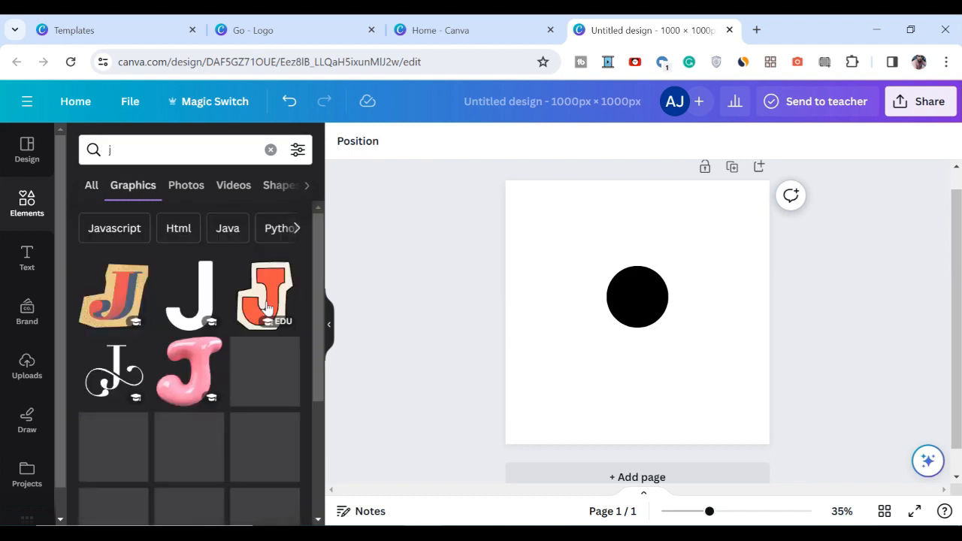
scroll(286, 350, down, 5)
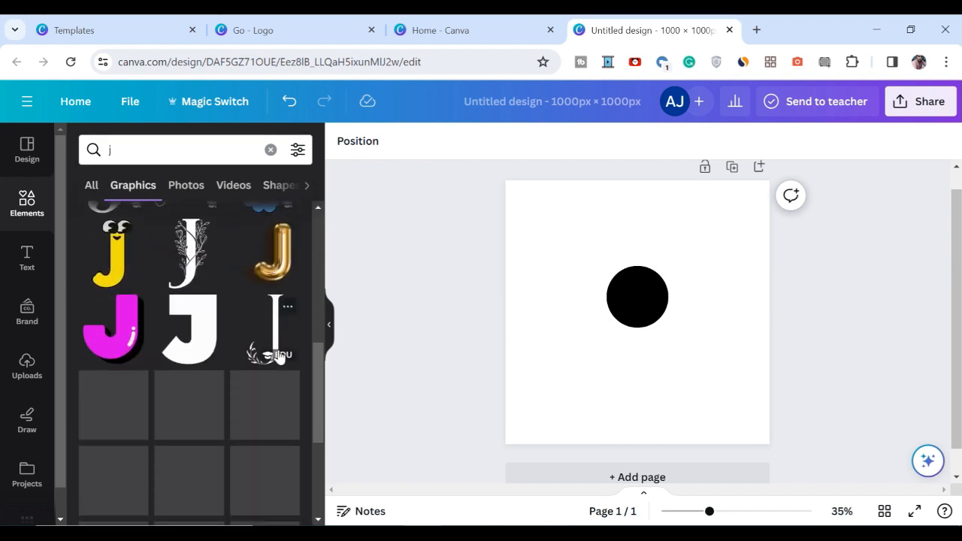
scroll(278, 357, down, 2)
click(278, 357)
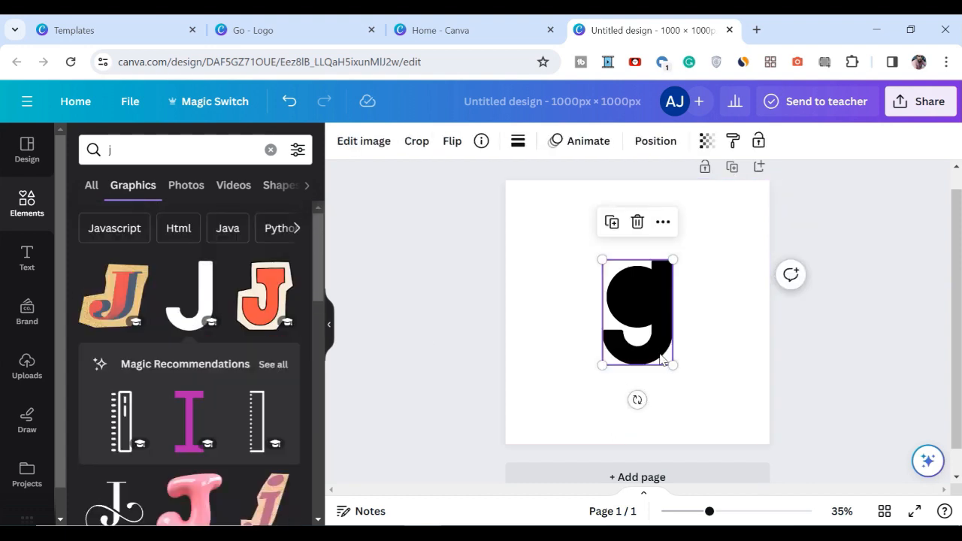
Rotate the J 90 degrees counterclockwise and scale it down just below the circle, its left end aligned with the circle's left edge
drag(638, 400, 723, 370)
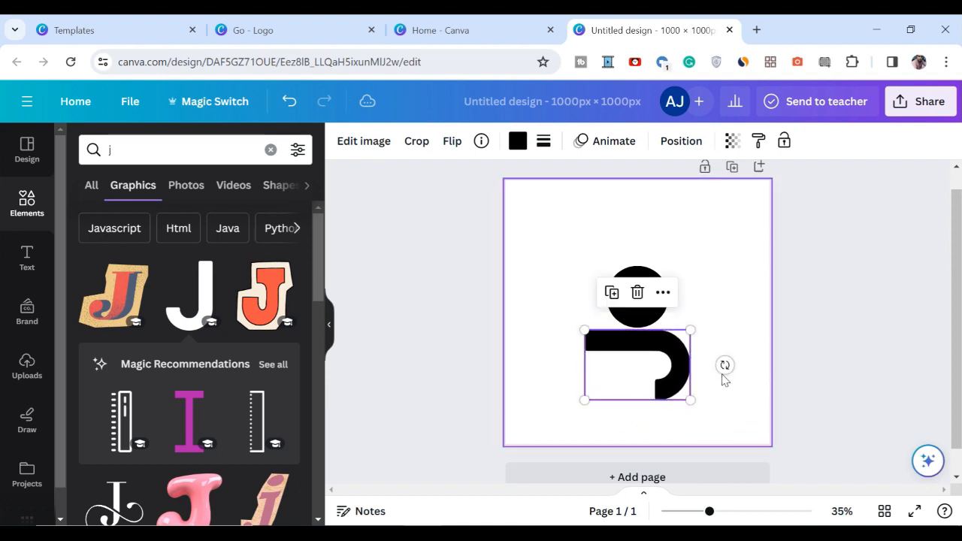
drag(585, 329, 597, 339)
drag(651, 363, 684, 387)
drag(674, 349, 674, 348)
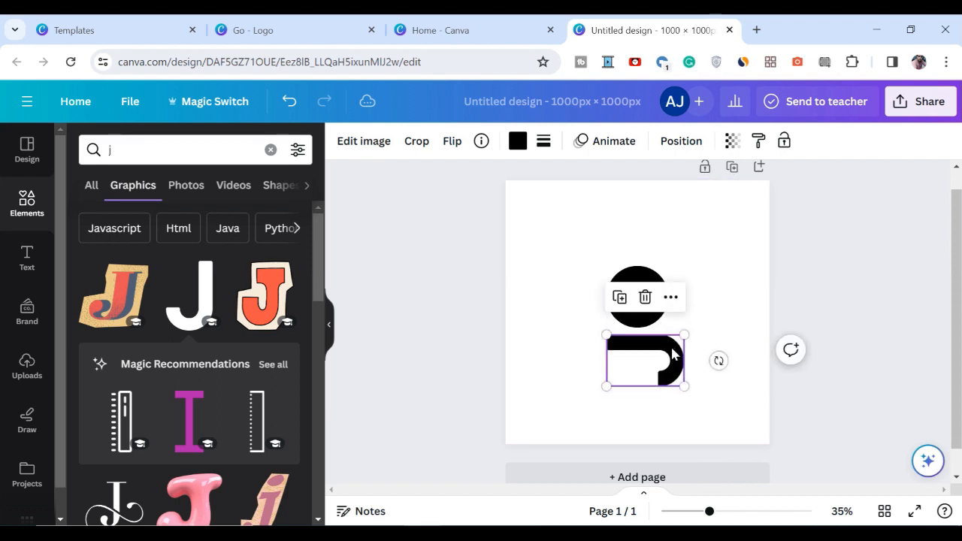
click(572, 350)
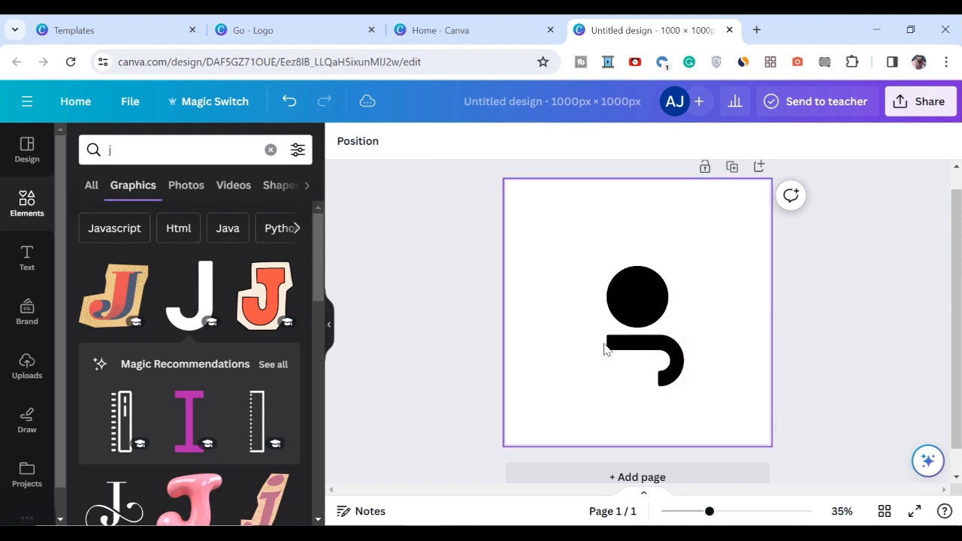
Search the graphics for "half circle", add the solid half circle and place it small to the left of the rotated J
click(124, 150)
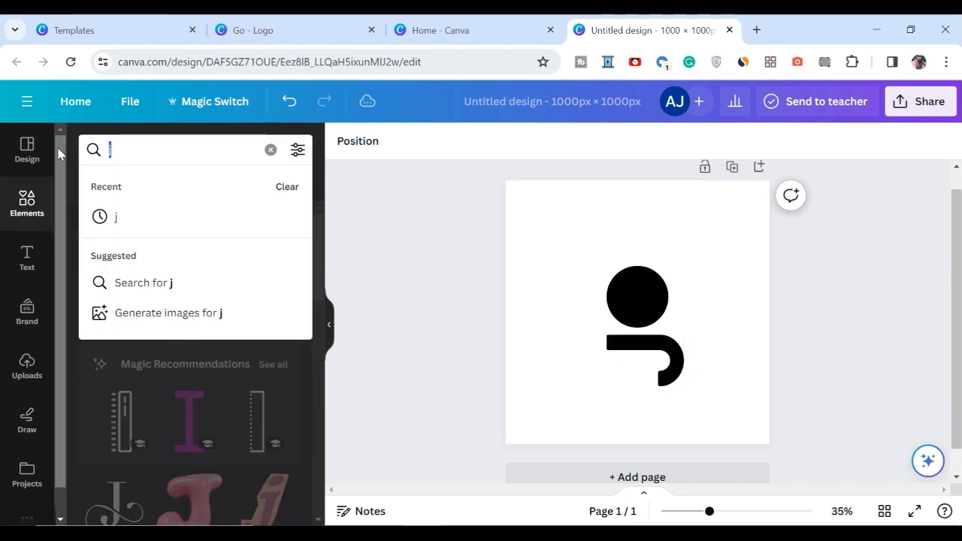
text(half circle)
key(Return)
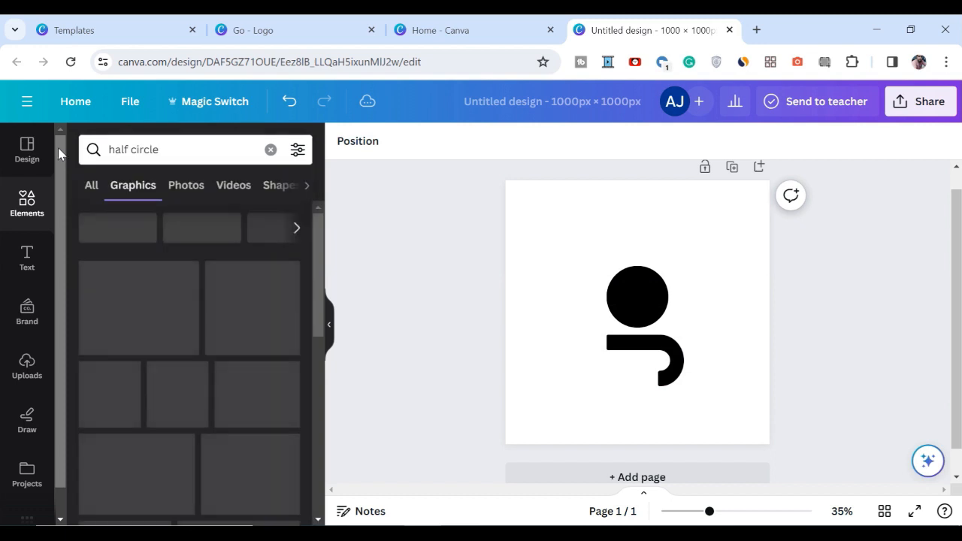
click(114, 297)
drag(656, 296, 569, 361)
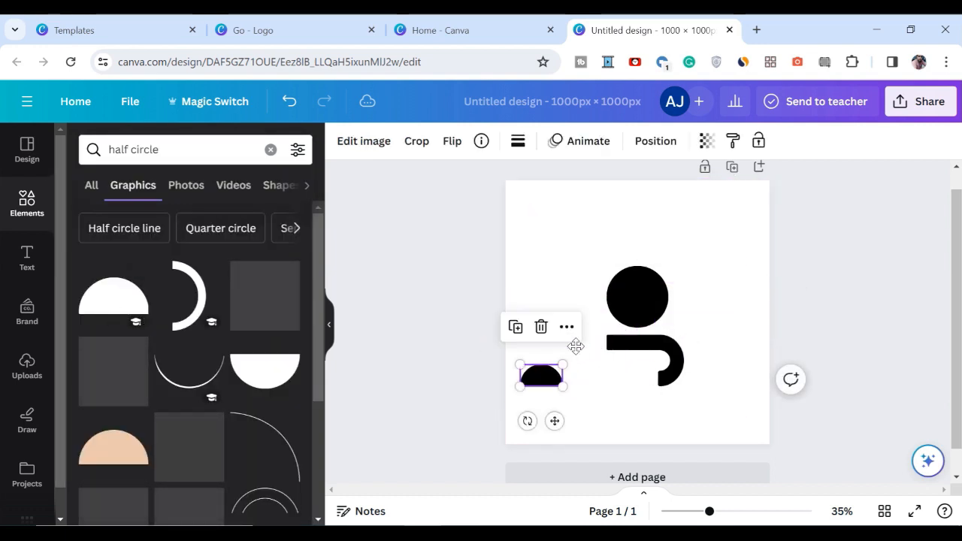
Turn the half circle flat side up and fit it over the left end of the J's stem, matching the stem's thickness
drag(709, 512, 776, 515)
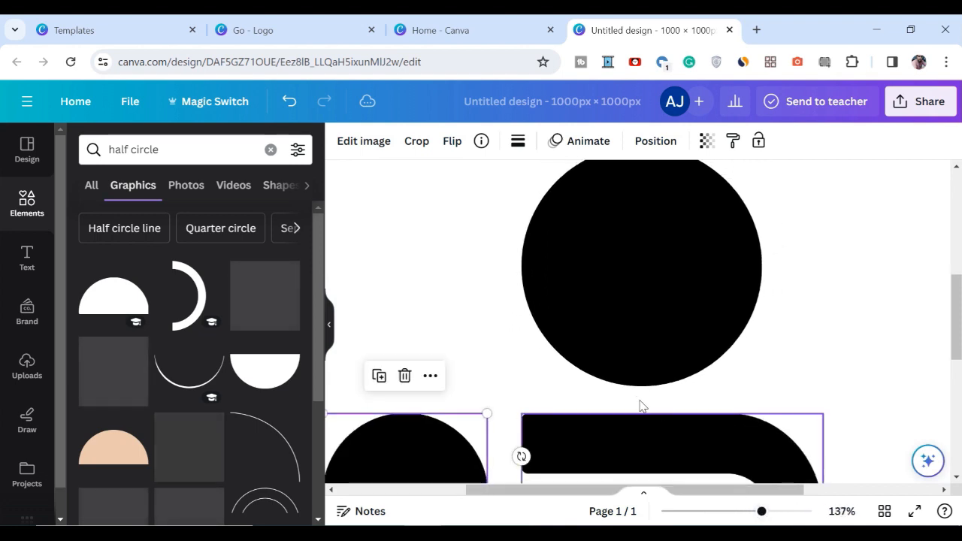
scroll(527, 339, up, 2)
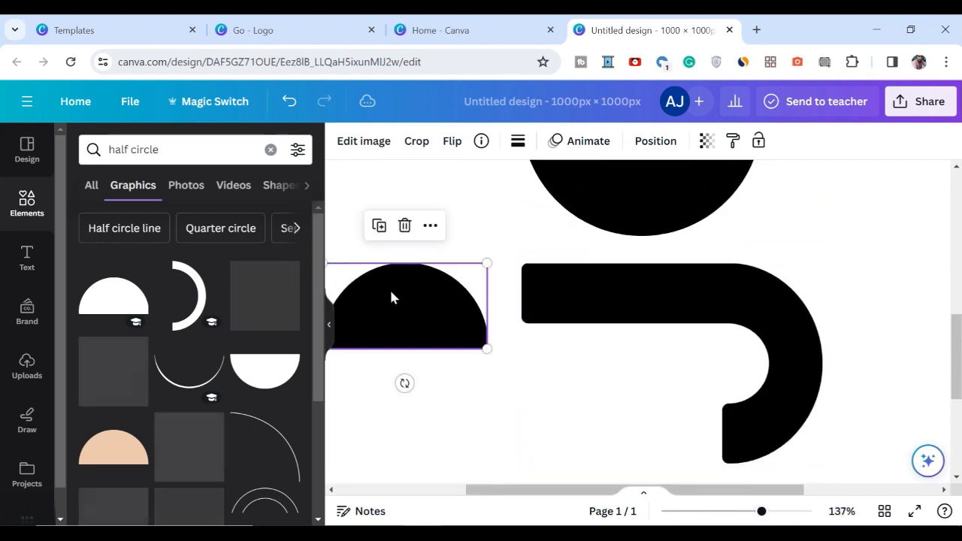
key(ctrl+z)
drag(468, 359, 471, 239)
drag(470, 291, 522, 286)
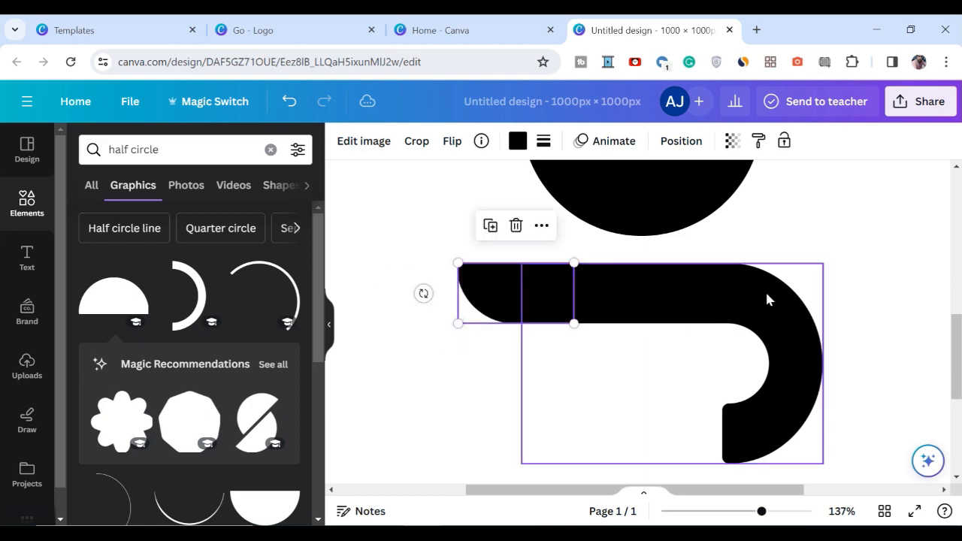
drag(762, 512, 779, 512)
click(431, 414)
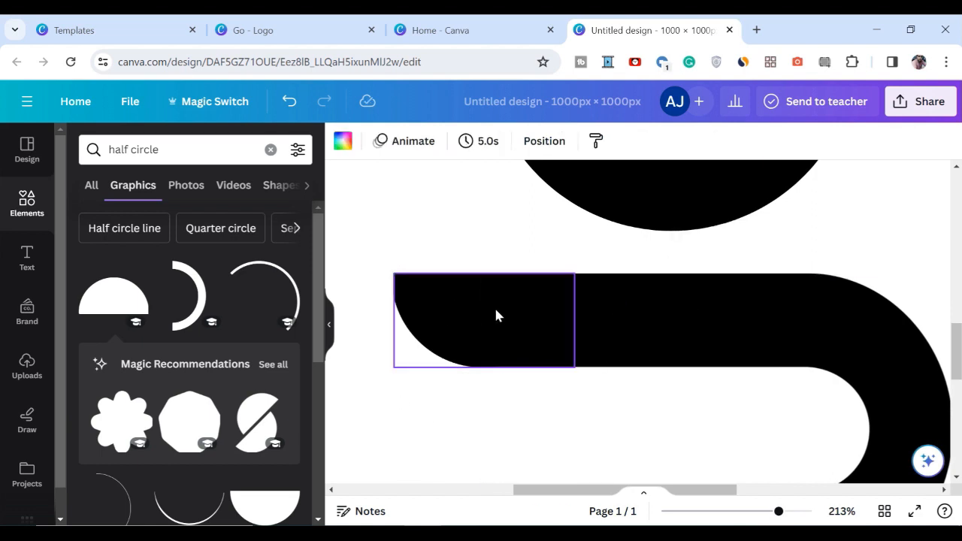
click(649, 323)
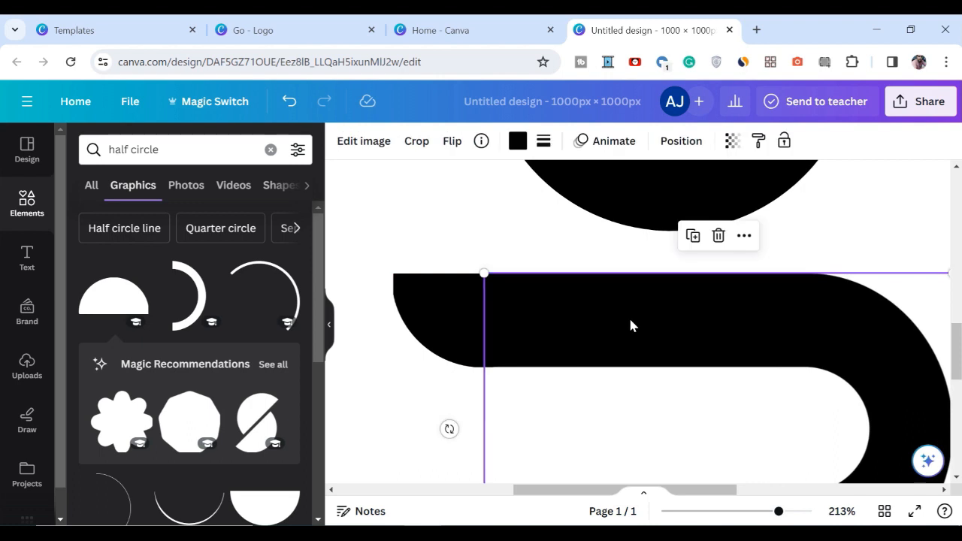
Group the half circle with the rotated J into a single hook shape
shift+click(437, 310)
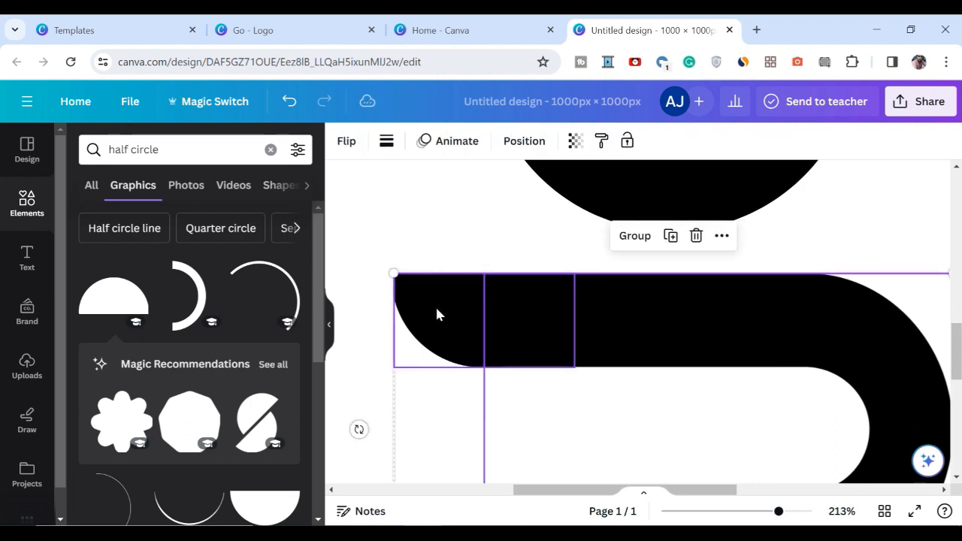
key(ctrl+g)
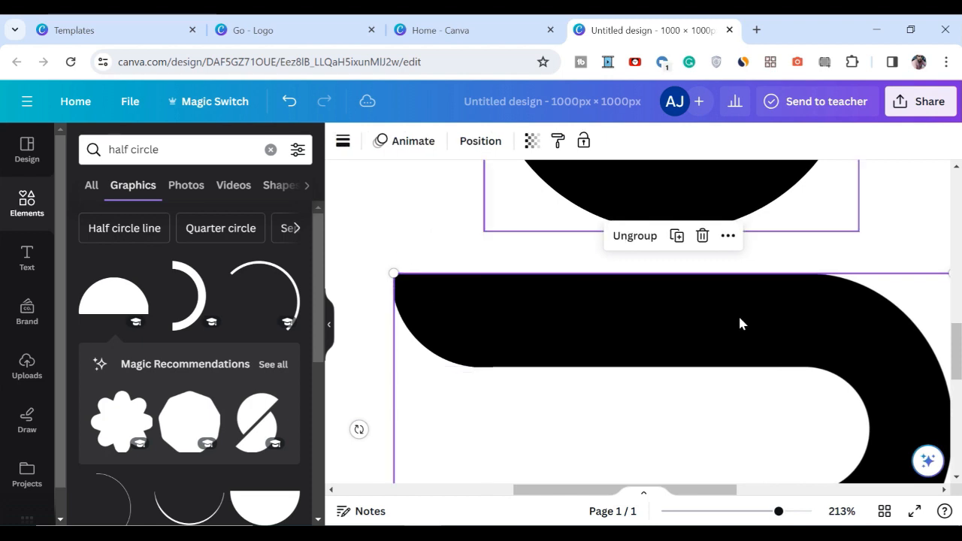
click(389, 244)
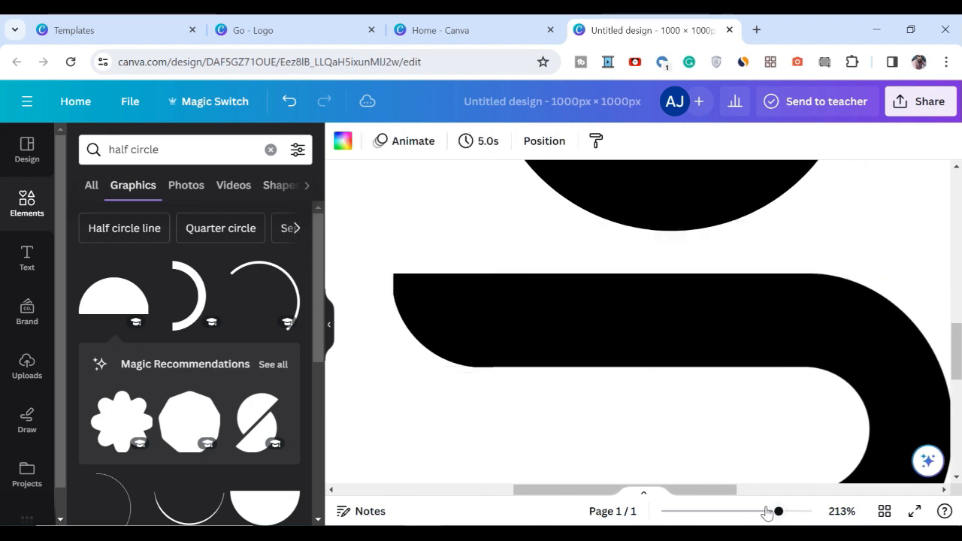
drag(764, 513, 711, 513)
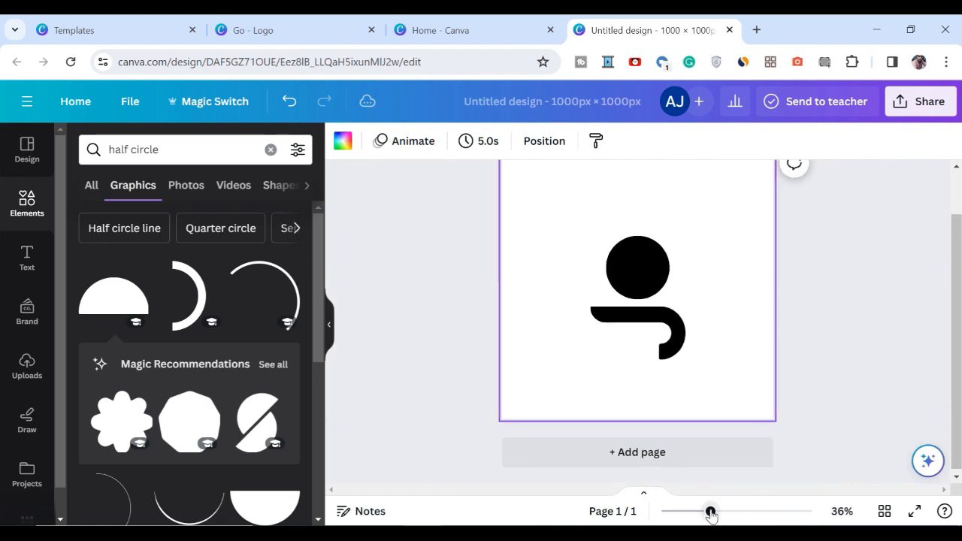
Enlarge the black circle slightly and align its left edge with the left end of the grouped hook below
click(636, 320)
drag(635, 319, 630, 319)
click(662, 291)
drag(651, 280, 685, 302)
drag(651, 272, 634, 267)
click(688, 303)
drag(711, 512, 725, 513)
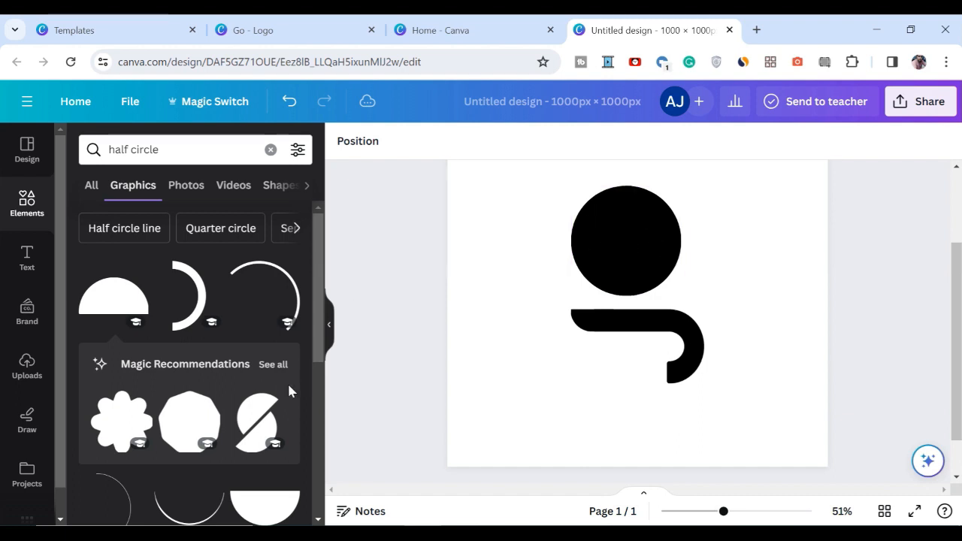
Search the graphics for "circle" and add the solid white circle to the page
click(133, 150)
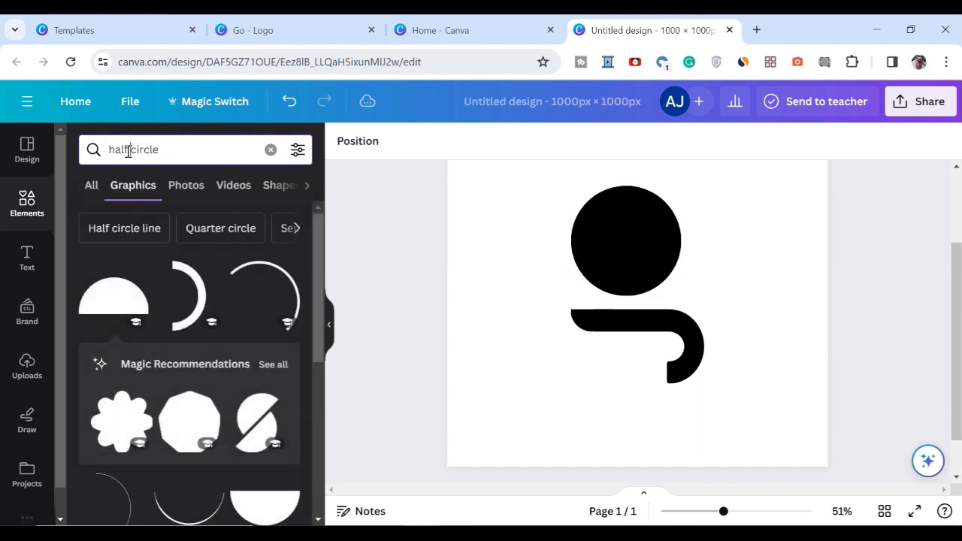
drag(129, 151, 79, 154)
key(BackSpace)
key(Return)
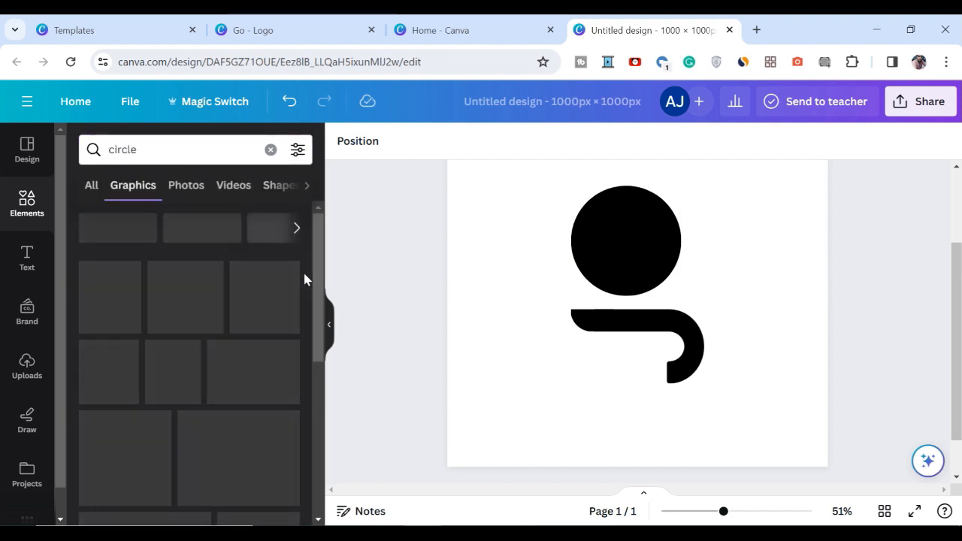
click(103, 301)
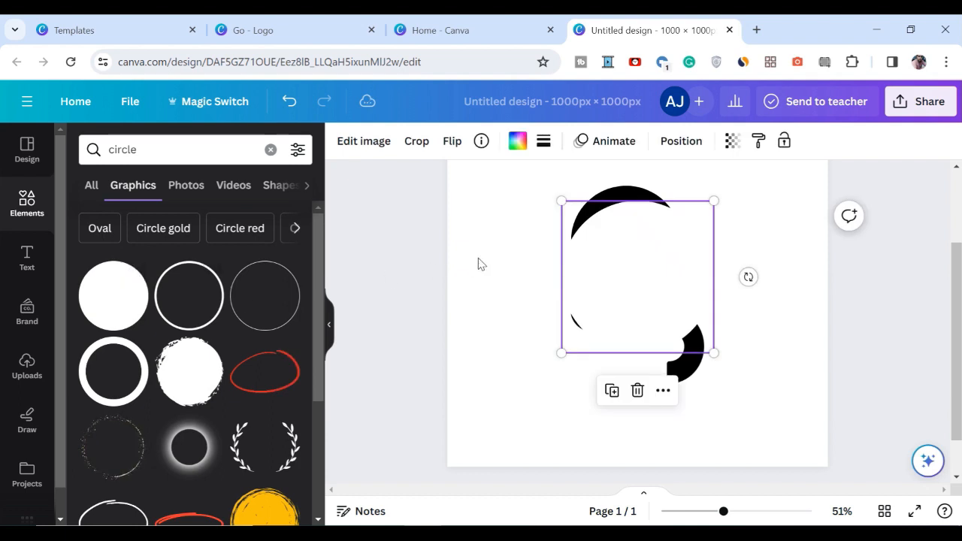
Scale the white circle down and centre it inside the black circle so that a thick black ring remains
drag(625, 292, 615, 261)
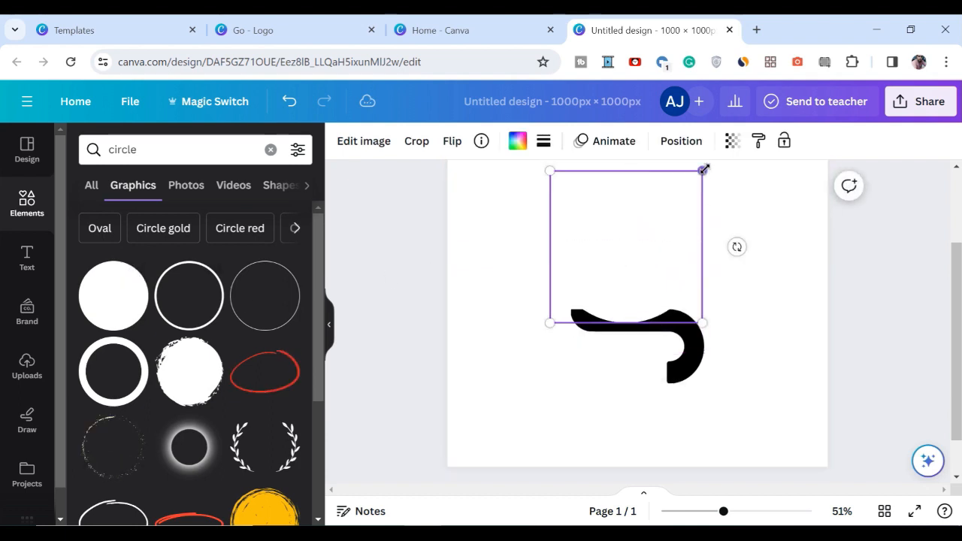
drag(704, 170, 659, 208)
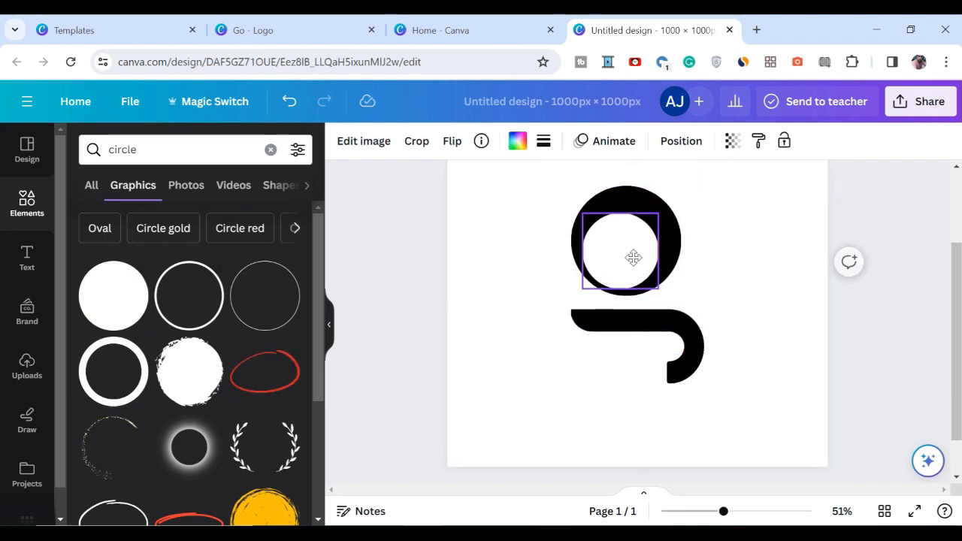
click(823, 318)
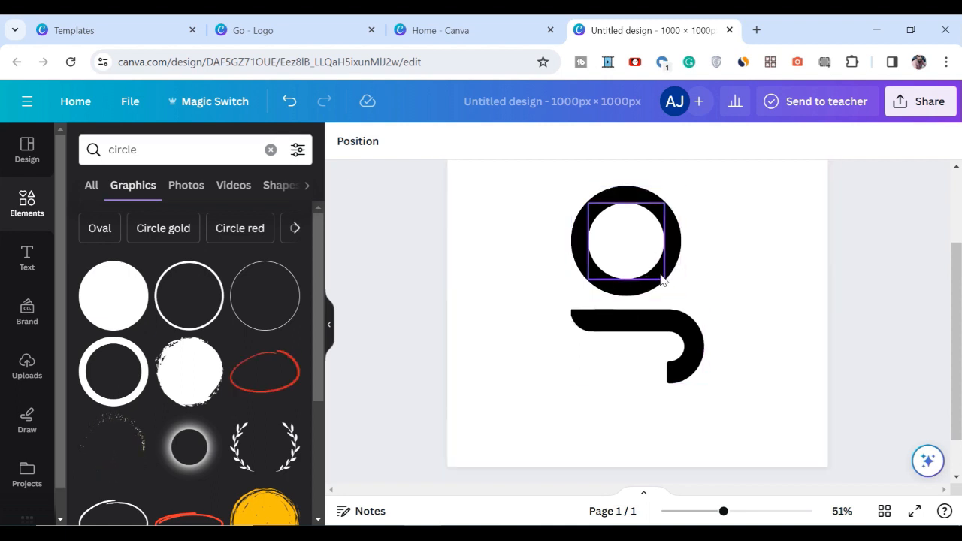
click(637, 269)
drag(664, 279, 655, 271)
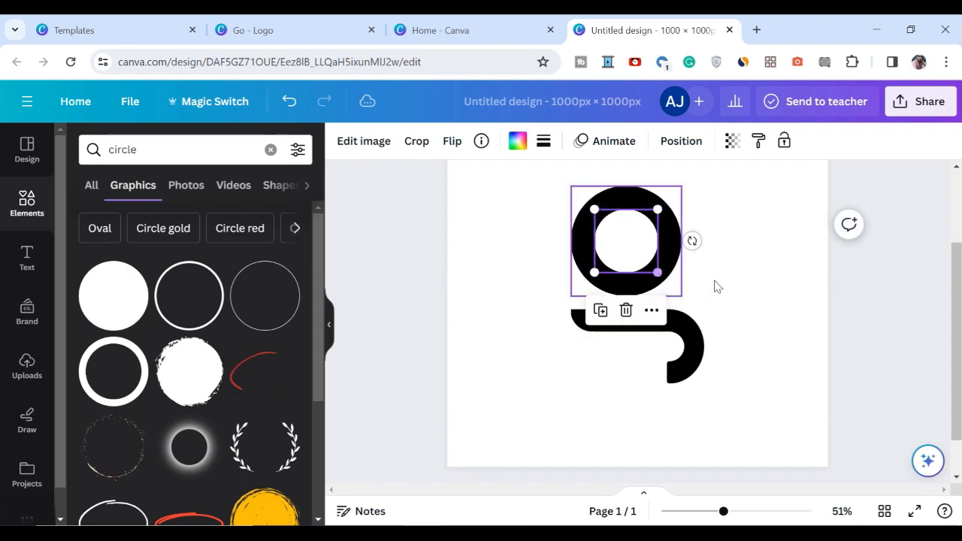
click(878, 307)
Move the grouped hook up slightly, closer to the ring, keeping the left edges aligned
drag(681, 326, 672, 288)
key(ctrl+z)
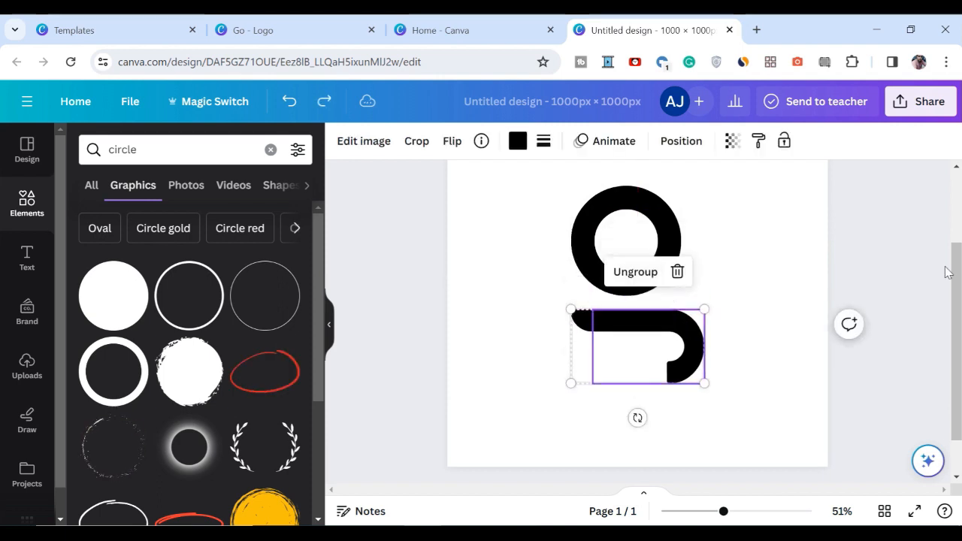
click(712, 498)
click(703, 511)
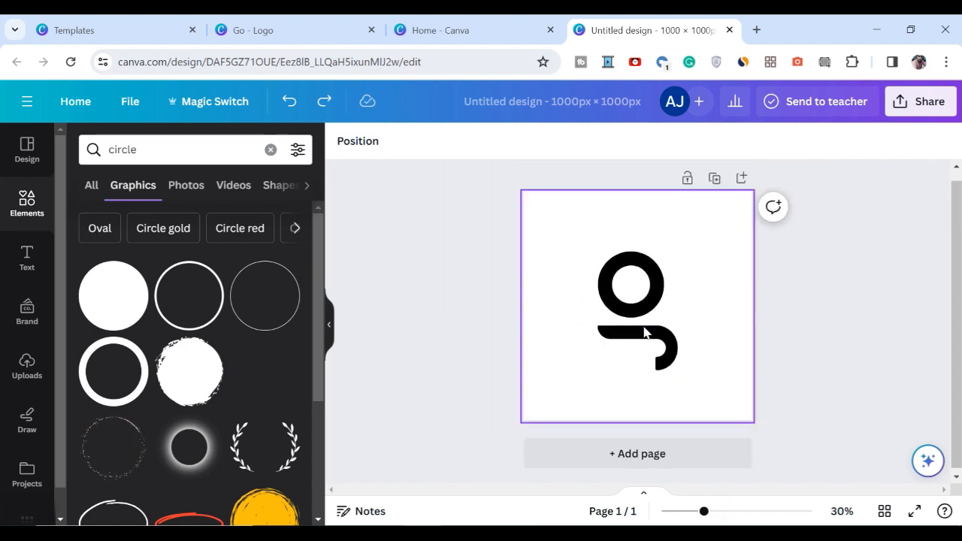
drag(654, 333, 651, 329)
click(808, 275)
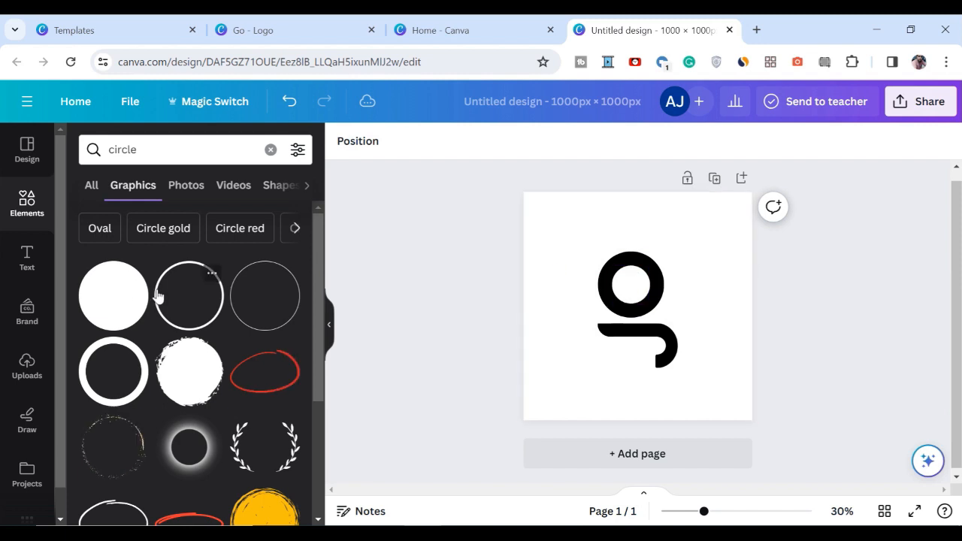
Add another solid circle to the upper right of the ring and colour it black
click(124, 289)
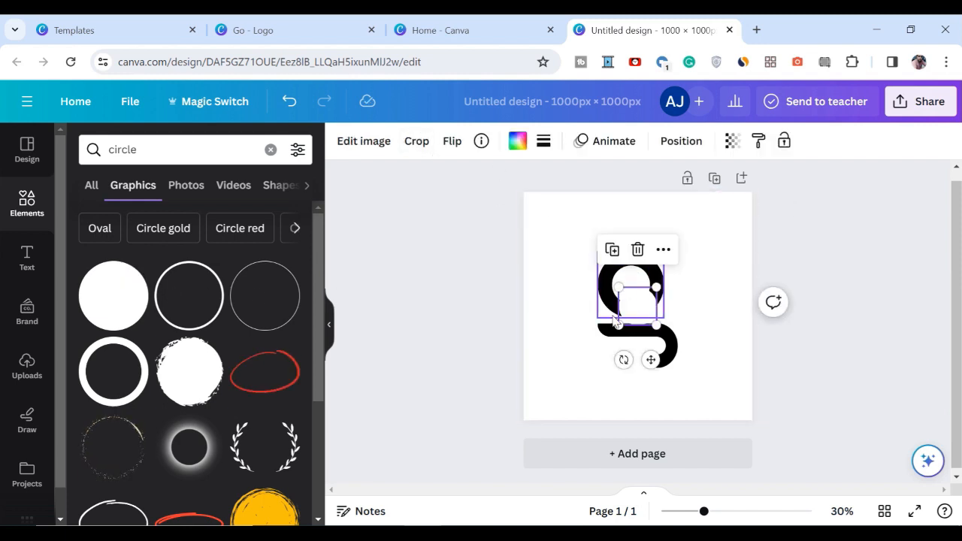
drag(637, 307, 679, 236)
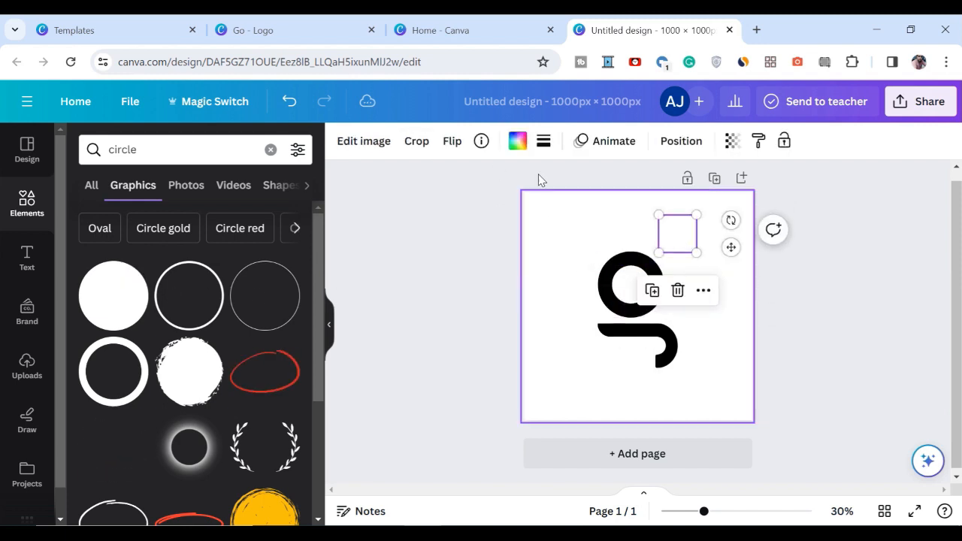
click(518, 141)
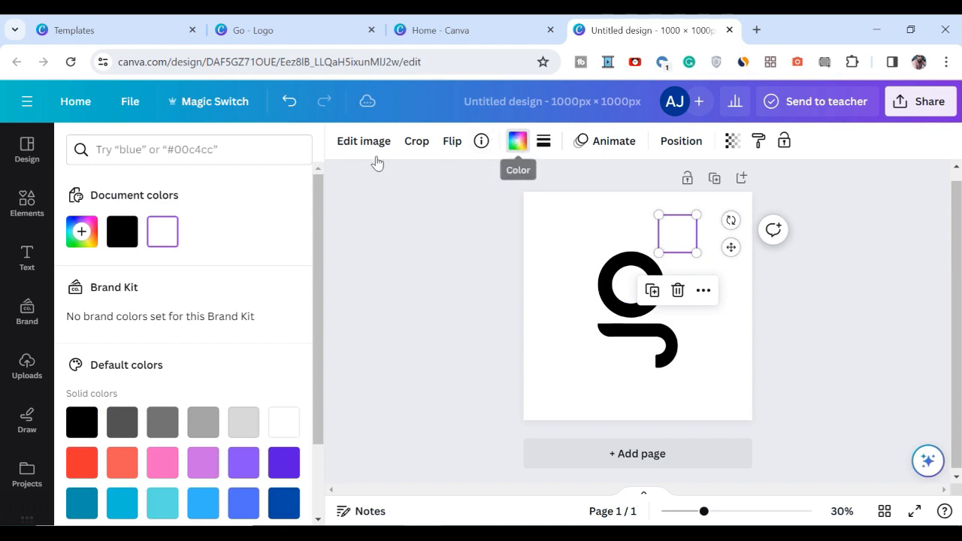
click(117, 236)
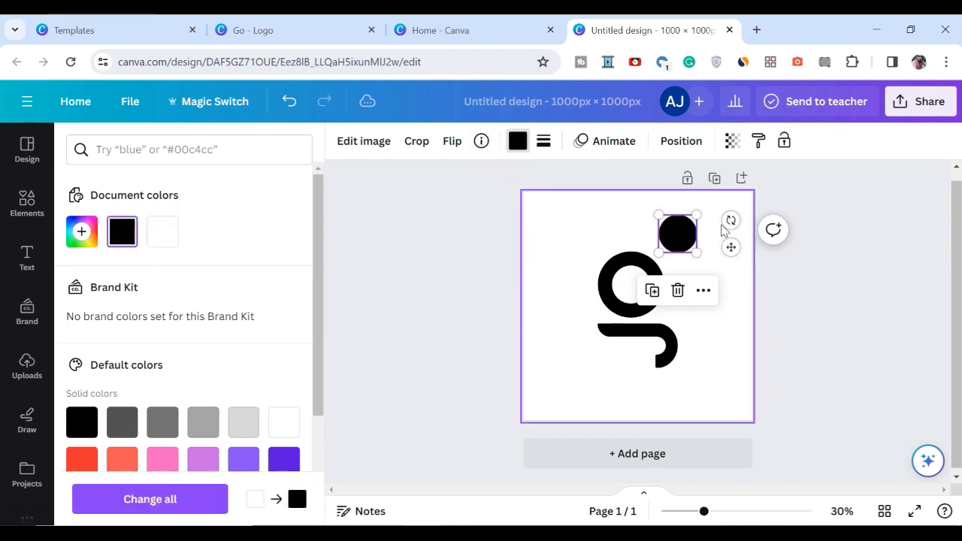
Shrink the new black circle to a small dot and set it against the ring's upper-right edge
mouse_move(662, 253)
mouse_down()
mouse_move(675, 241)
mouse_move(647, 249)
mouse_up()
click(807, 287)
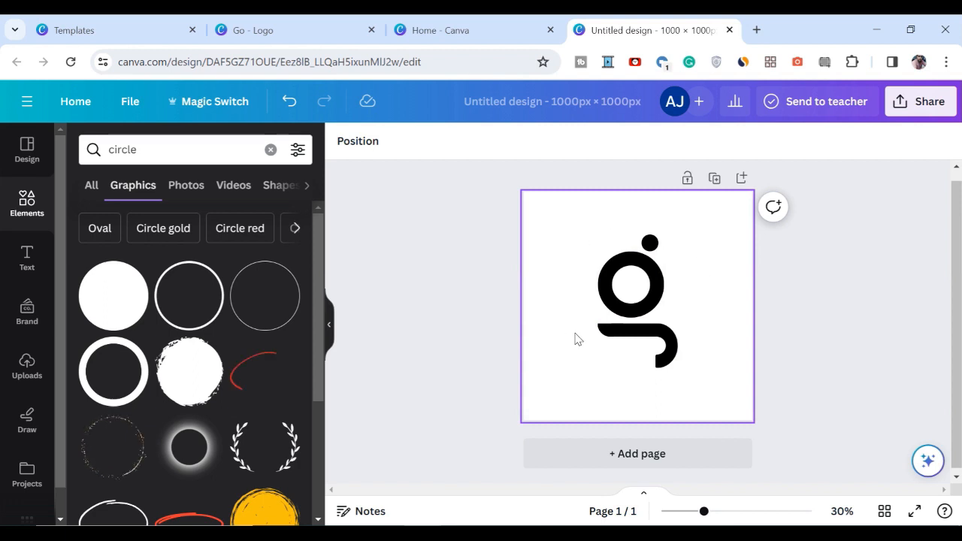
click(667, 362)
click(821, 242)
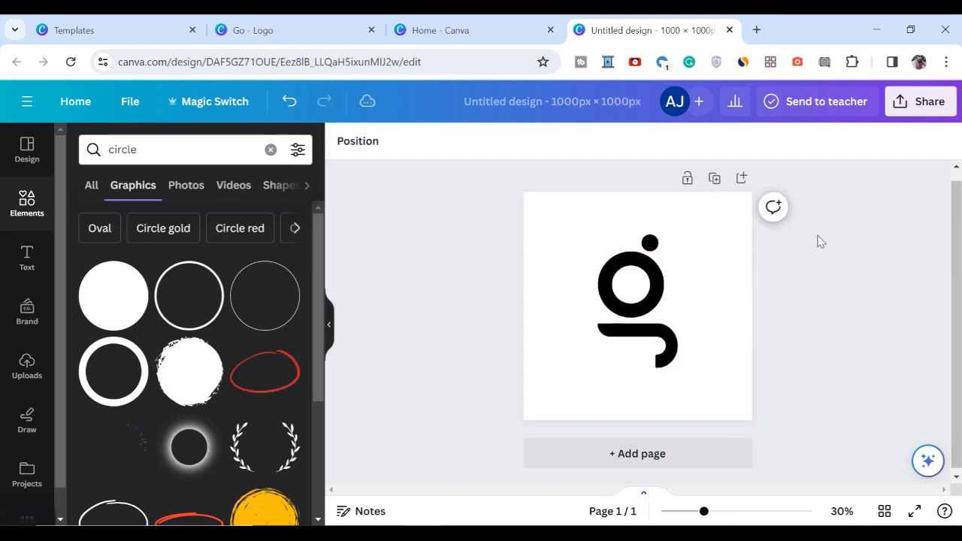
Group all the logo parts, scale the group down and place it slightly above the page centre
drag(809, 228, 612, 382)
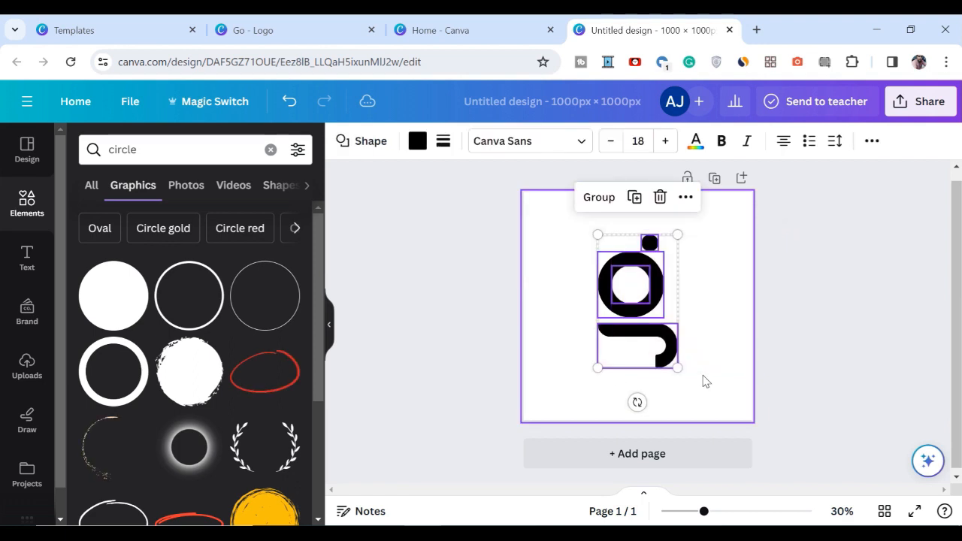
key(ctrl+g)
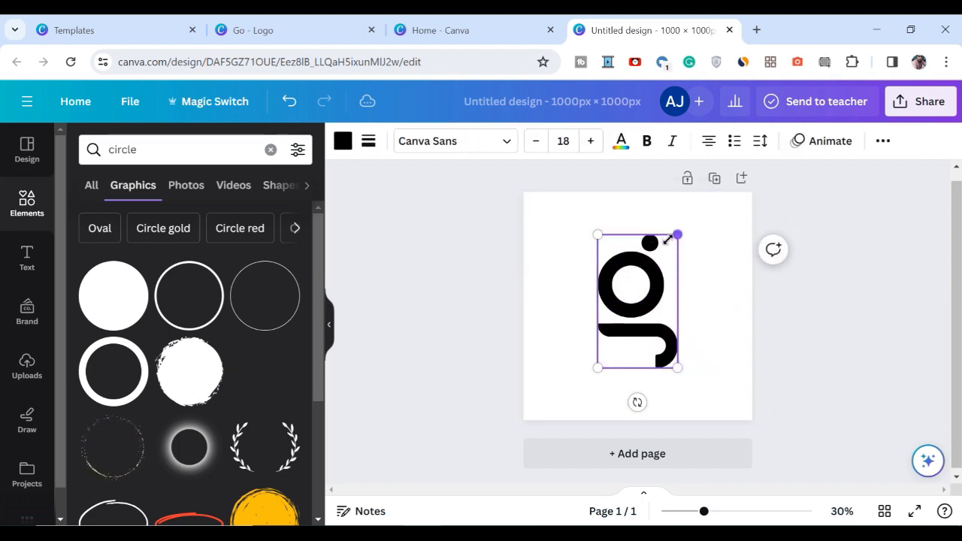
drag(668, 239, 649, 281)
click(809, 303)
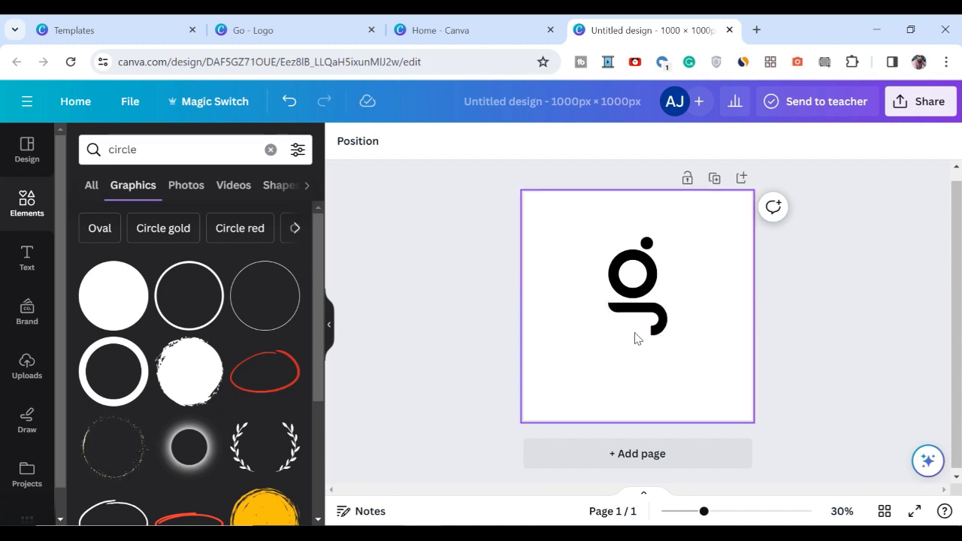
Add a subheading reading "GURU" under the hook's stem, aligned with its left end, and enlarge it to size 43.4
click(27, 260)
click(146, 348)
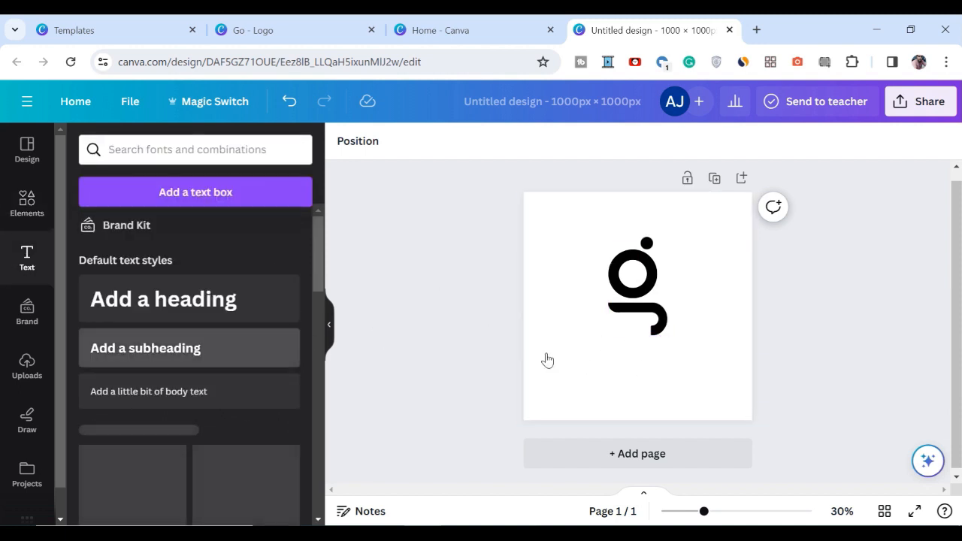
text(GURU)
drag(635, 362, 638, 372)
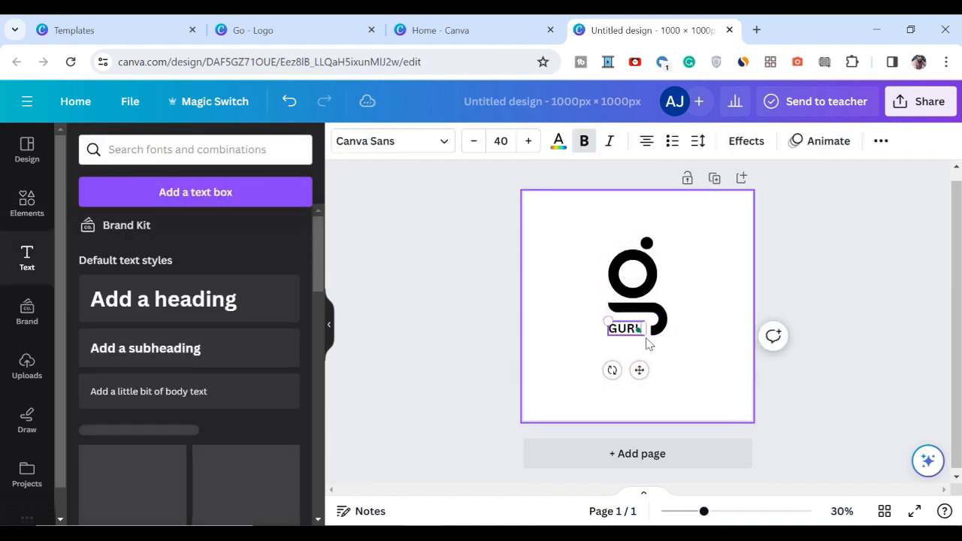
mouse_move(608, 321)
mouse_down()
mouse_move(597, 316)
mouse_move(608, 324)
mouse_up()
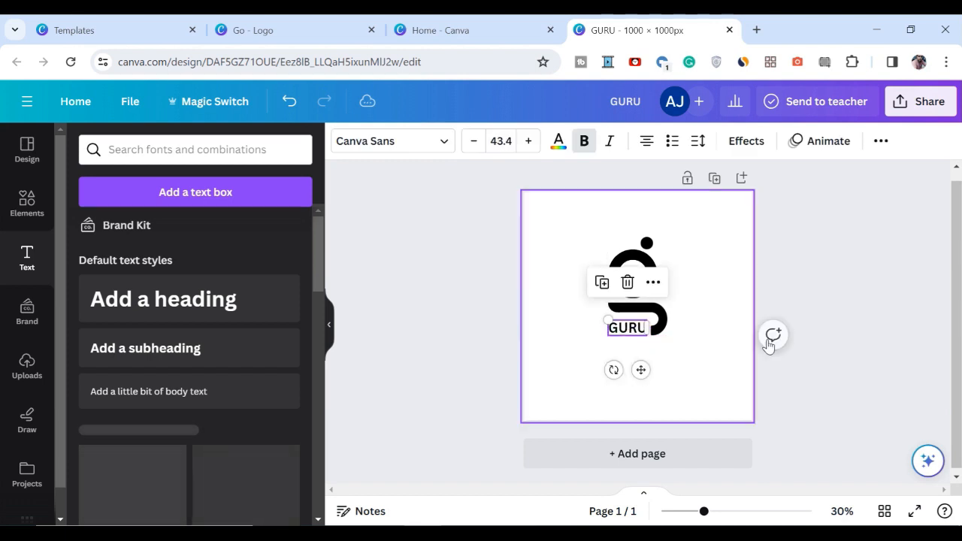
click(770, 346)
Try the text below the stem in mixed case as "Guru"
click(632, 333)
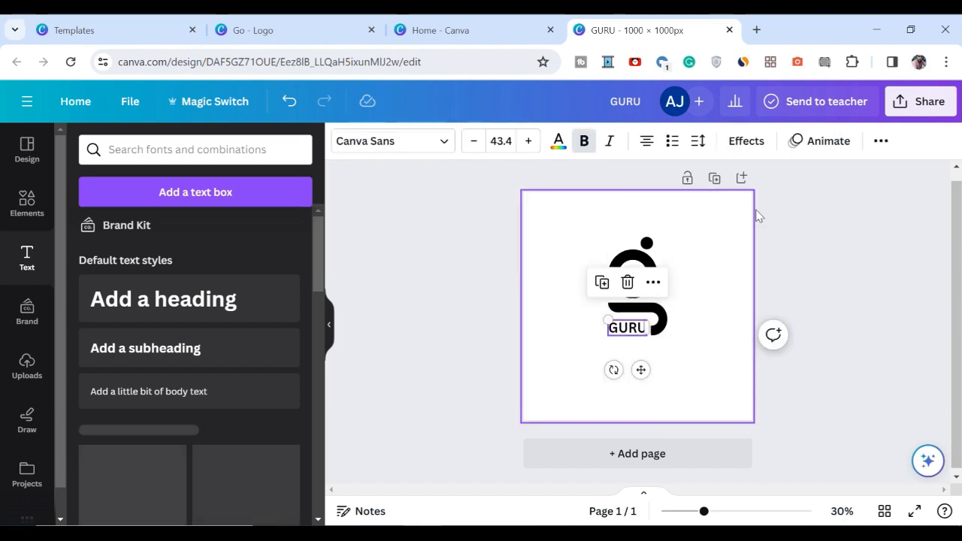
click(879, 141)
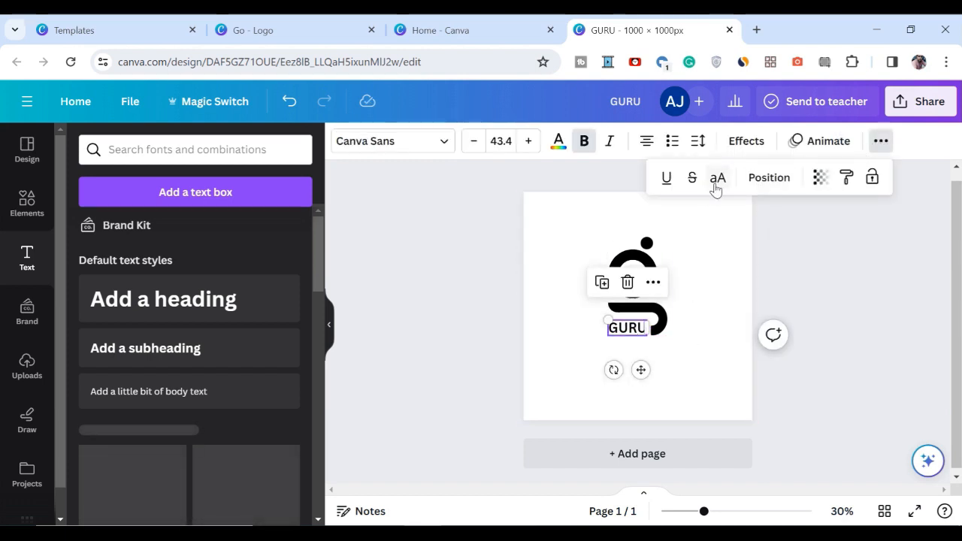
click(625, 334)
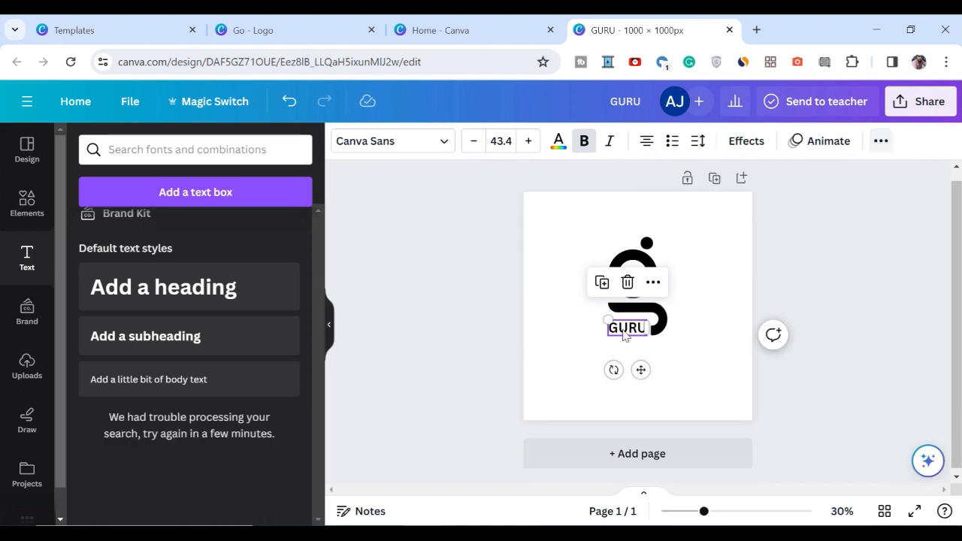
click(626, 330)
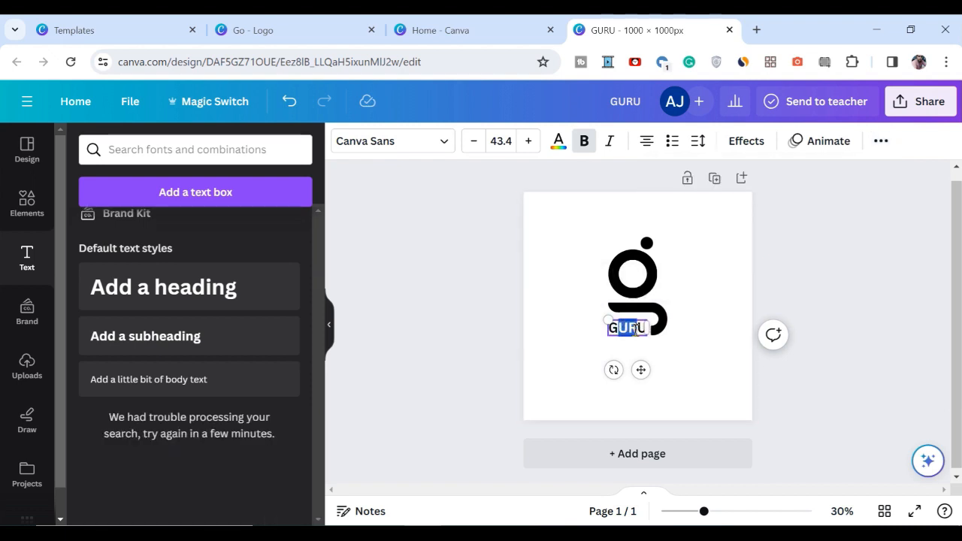
key(BackSpace)
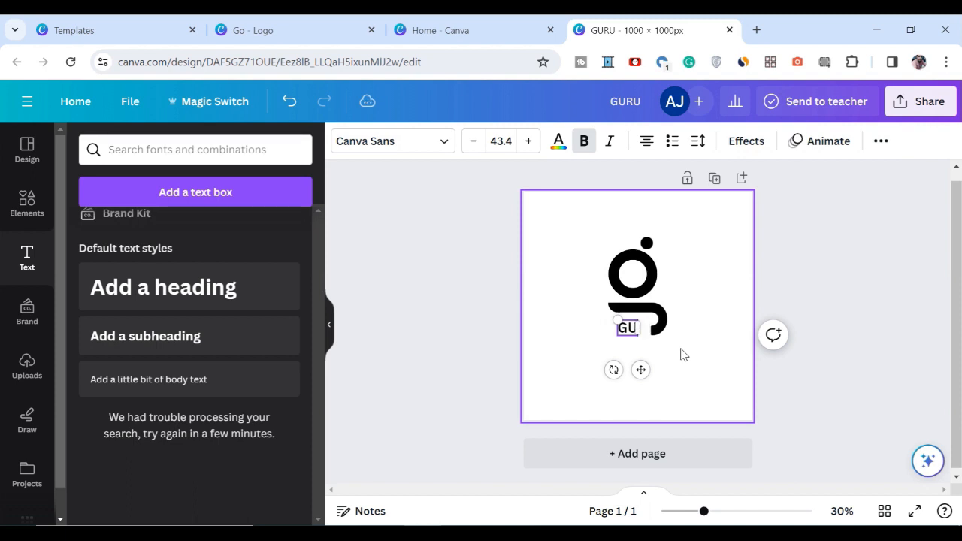
click(882, 140)
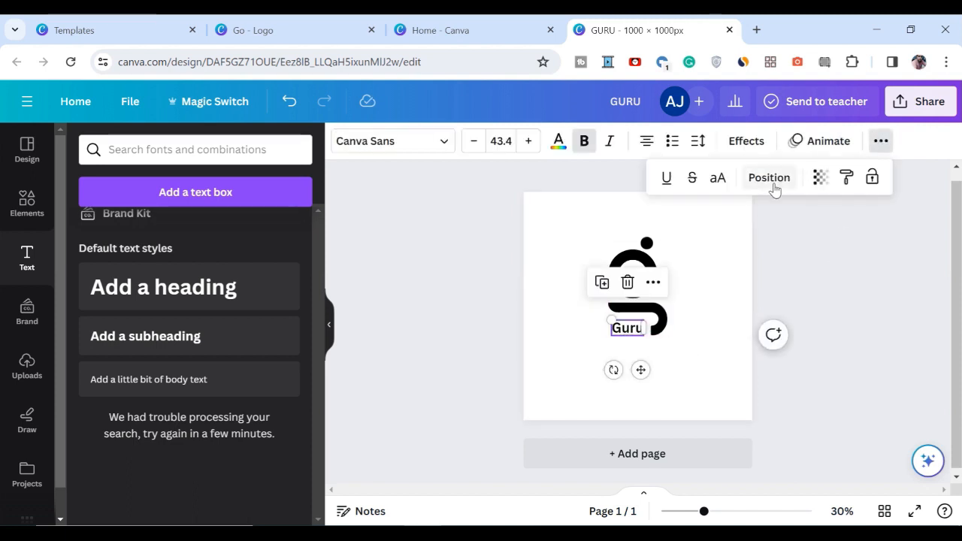
click(630, 346)
click(628, 331)
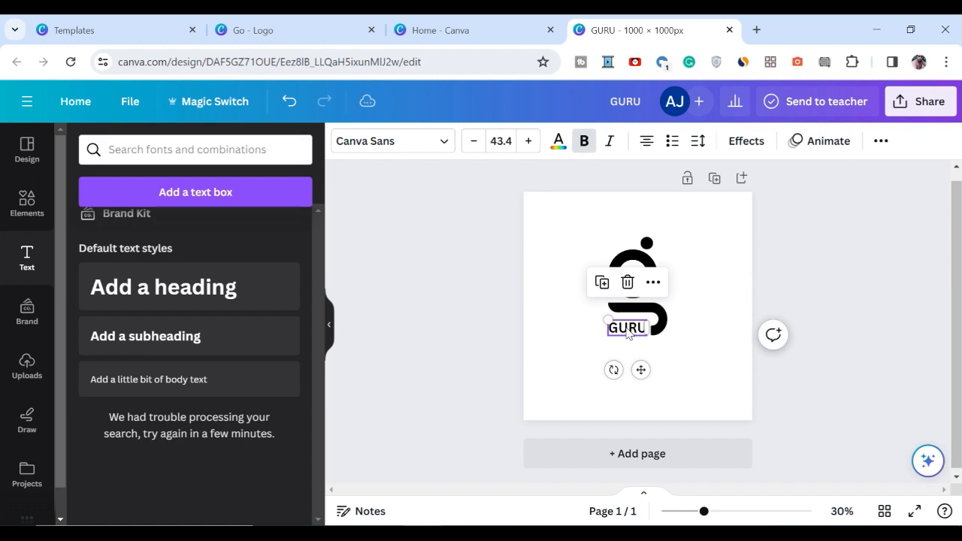
click(446, 143)
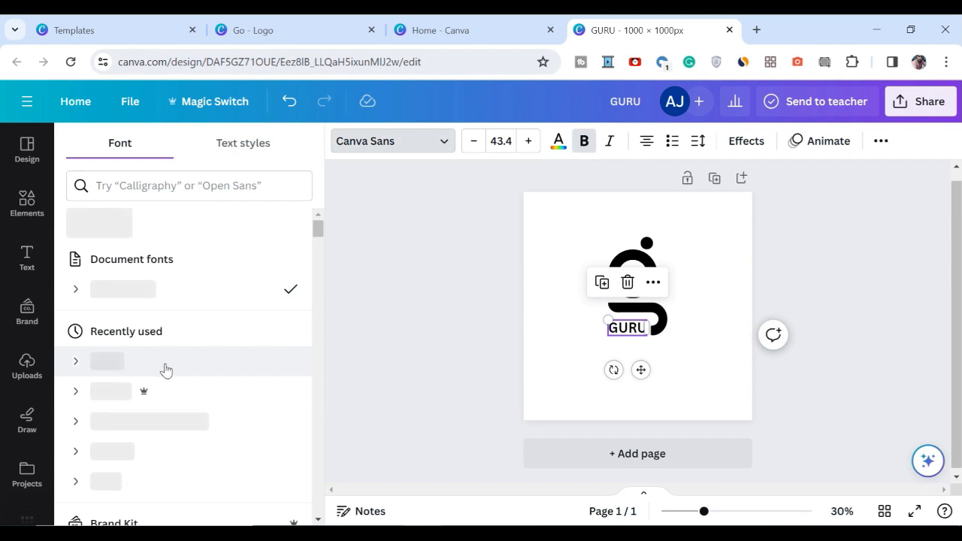
click(529, 408)
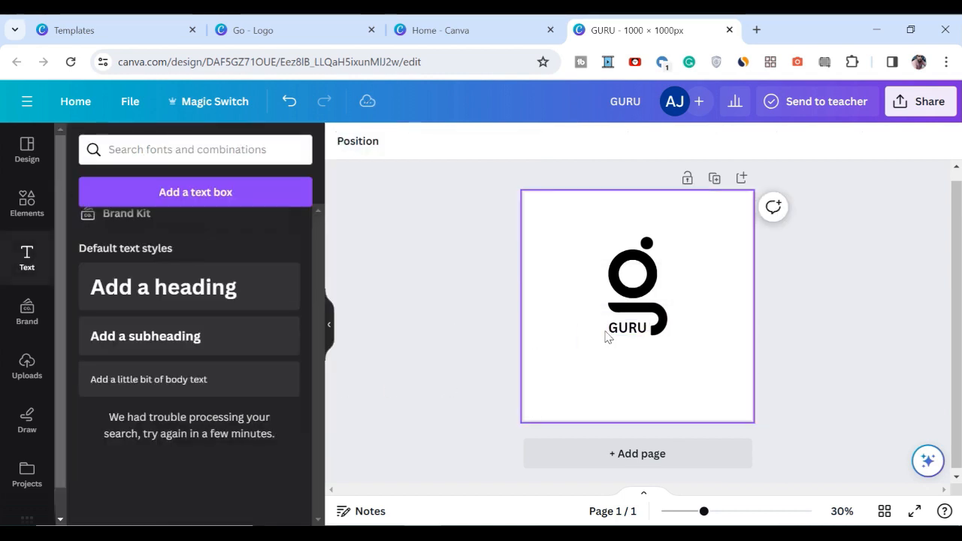
Fine-tune the position of the GURU text under the hook's stem so it sits close beside the hook's curved end
click(628, 328)
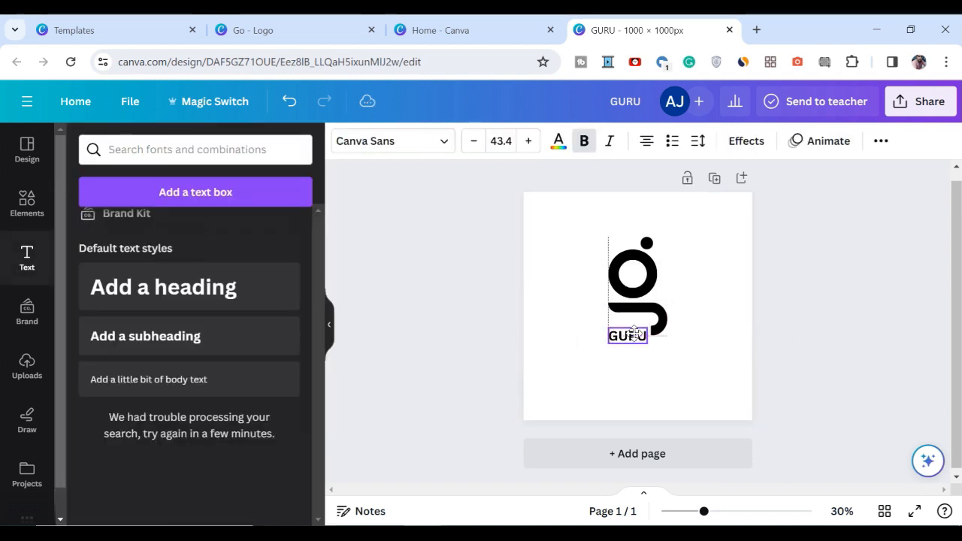
click(497, 331)
drag(704, 511, 731, 515)
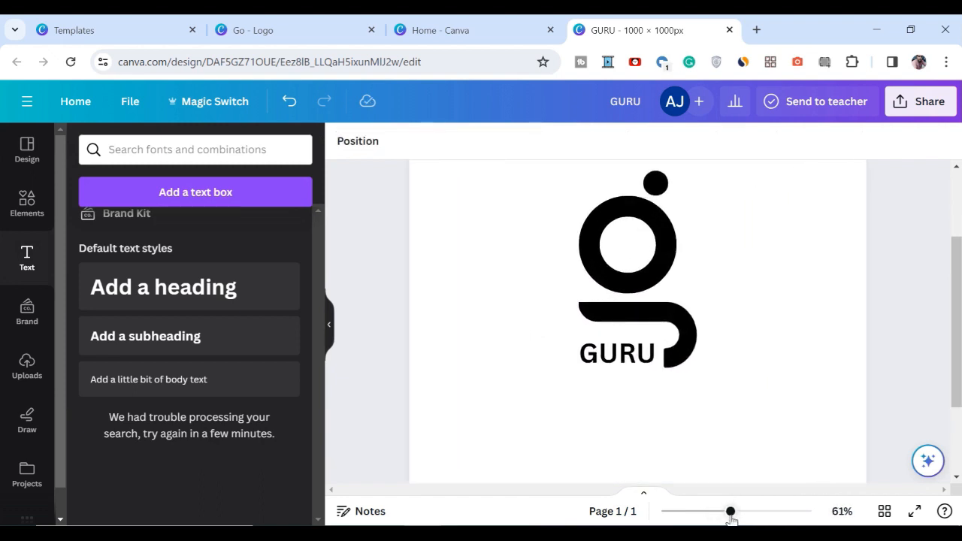
scroll(662, 398, down, 3)
click(644, 237)
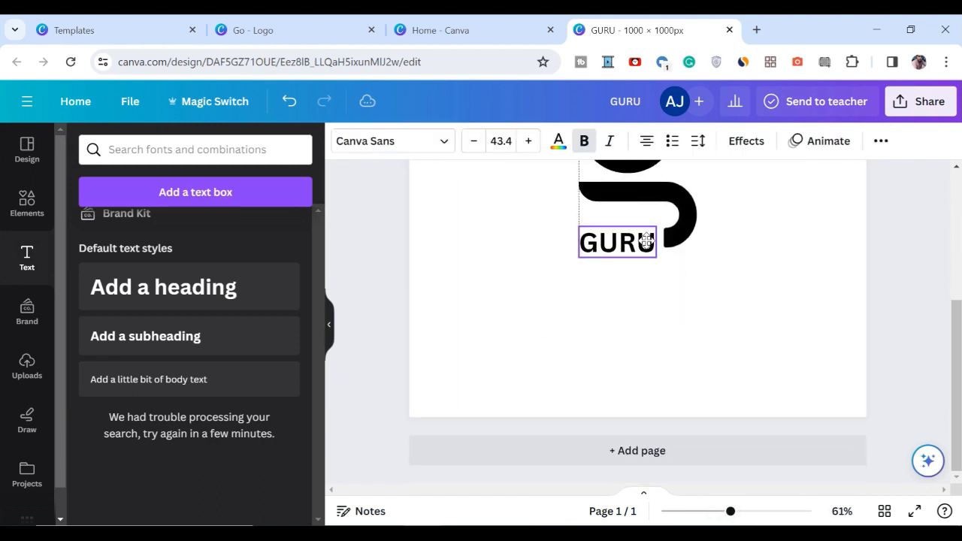
drag(647, 239, 648, 238)
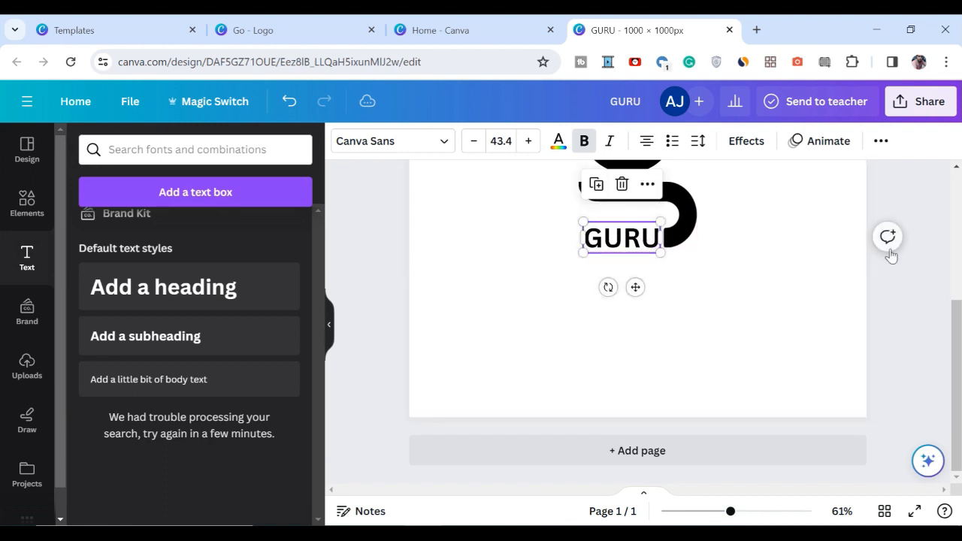
click(917, 299)
Select the logo with its GURU text, scale both up together until the text size is 53.8, and centre them on the page
click(706, 512)
drag(814, 235, 601, 336)
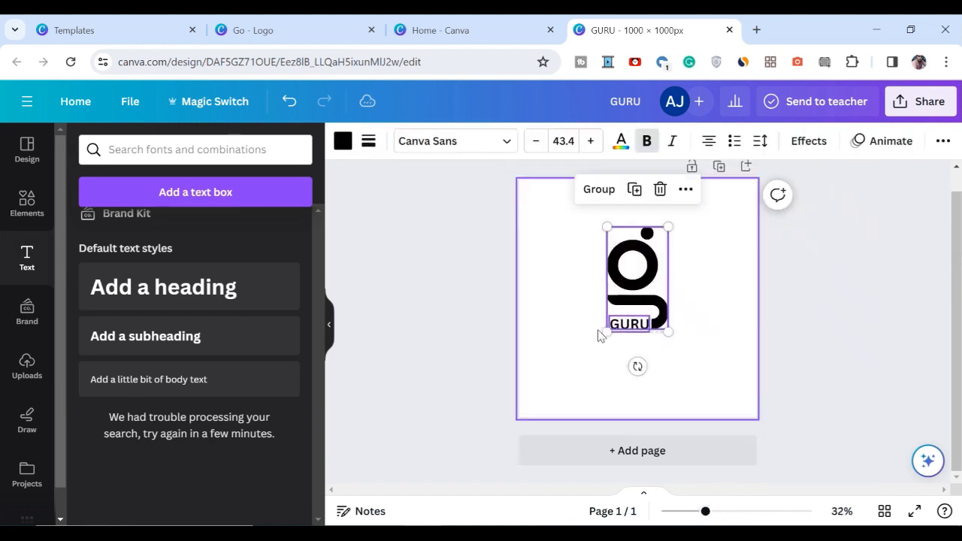
drag(668, 334, 686, 355)
drag(643, 294, 638, 292)
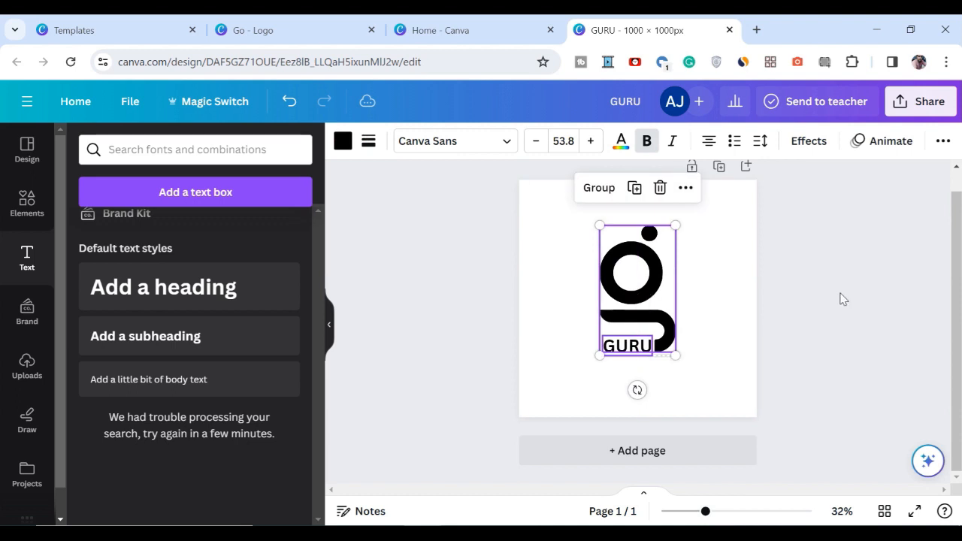
click(842, 298)
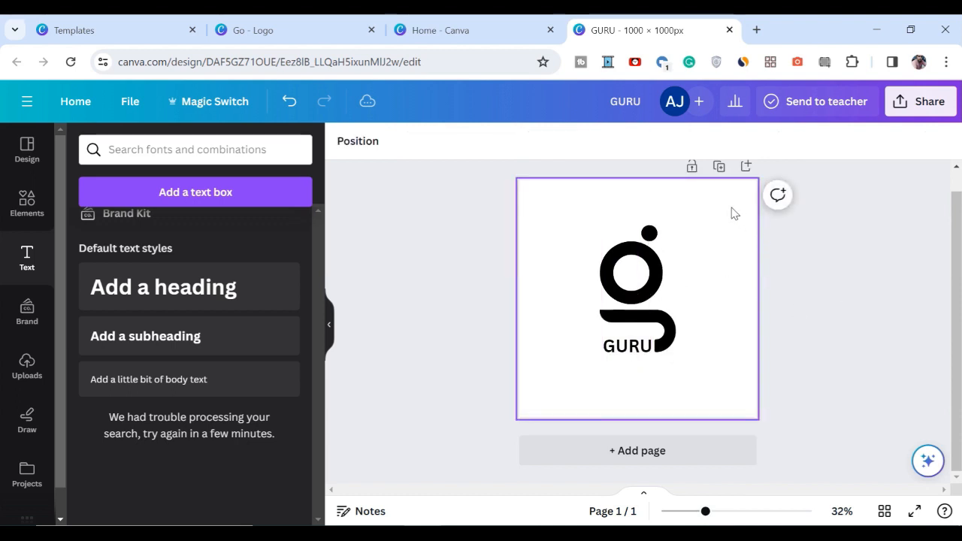
Search the elements for a square, add the square shape and stretch it to cover the whole page
click(30, 205)
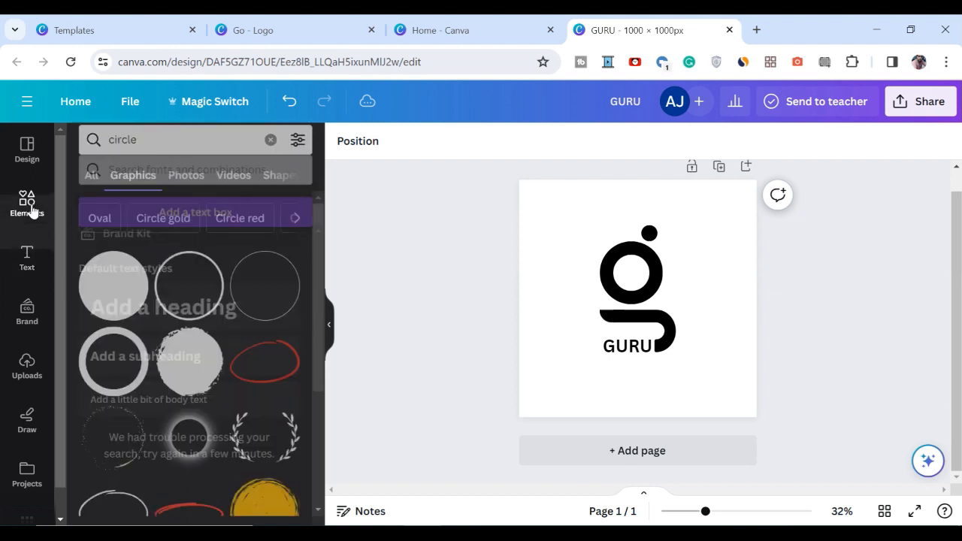
click(152, 153)
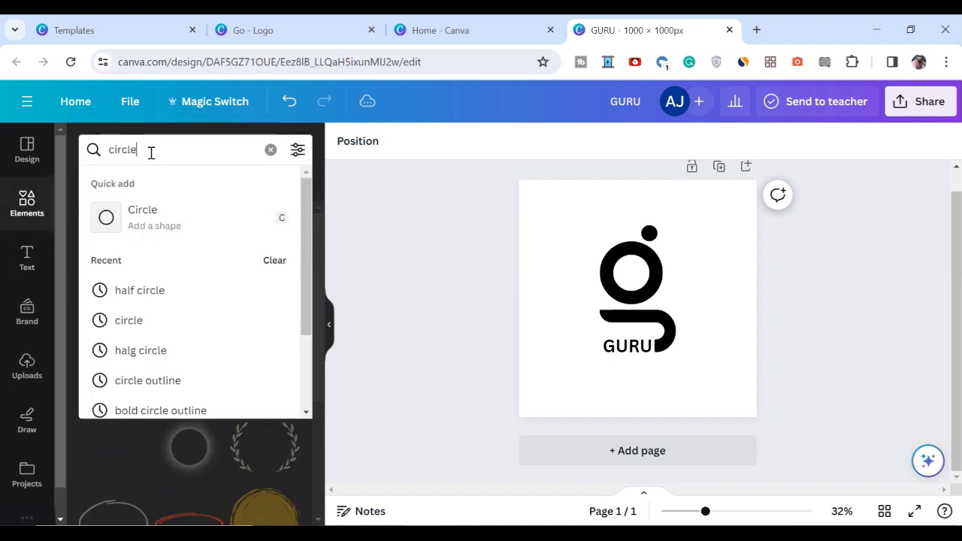
drag(151, 154, 114, 152)
drag(195, 150, 103, 151)
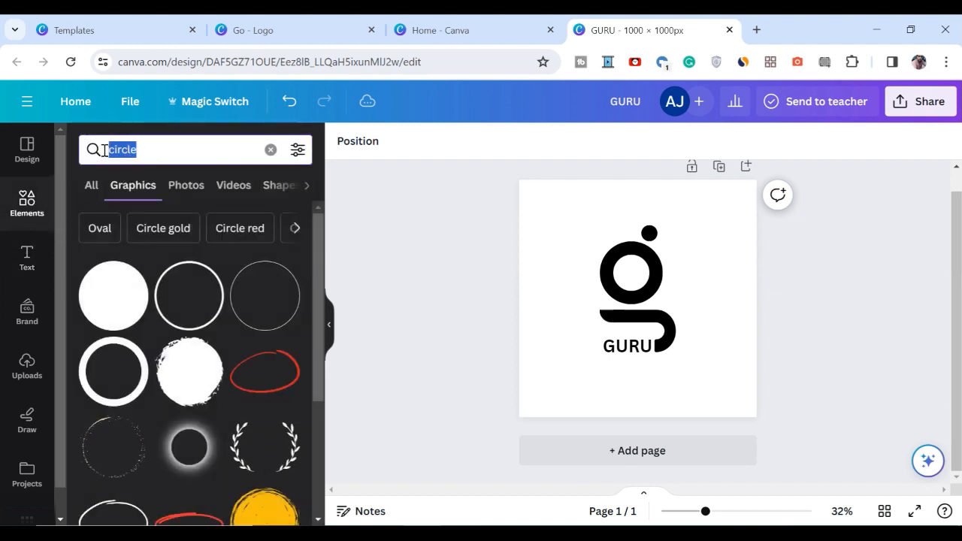
text(squ)
click(161, 218)
drag(621, 282, 539, 200)
drag(591, 251, 757, 417)
Send the page-sized square to the back, behind the logo and the GURU text
right_click(713, 373)
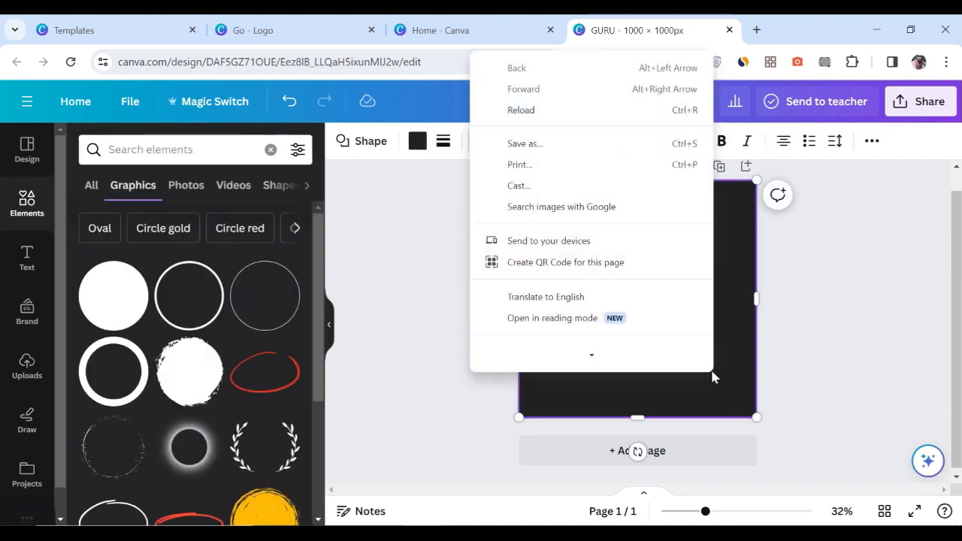
click(713, 379)
right_click(698, 365)
mouse_move(795, 300)
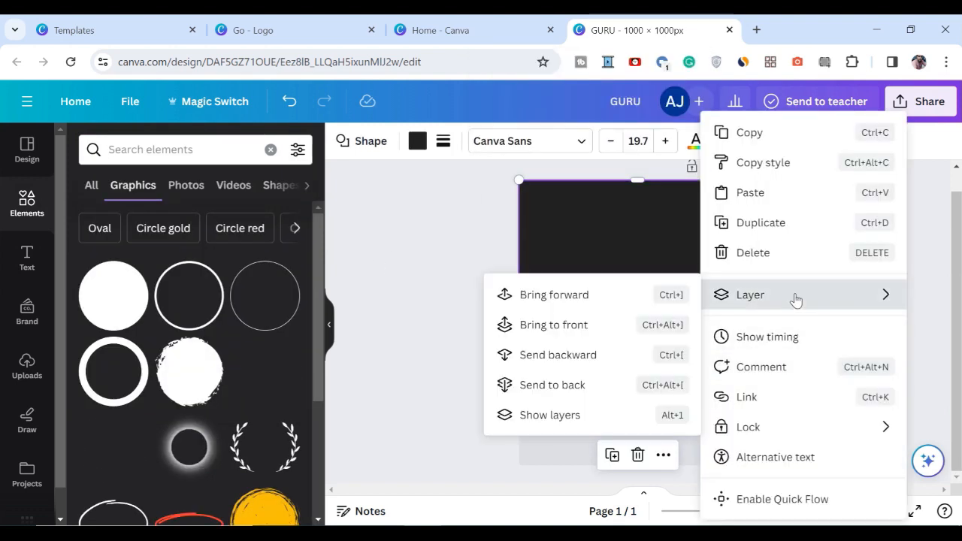
click(527, 386)
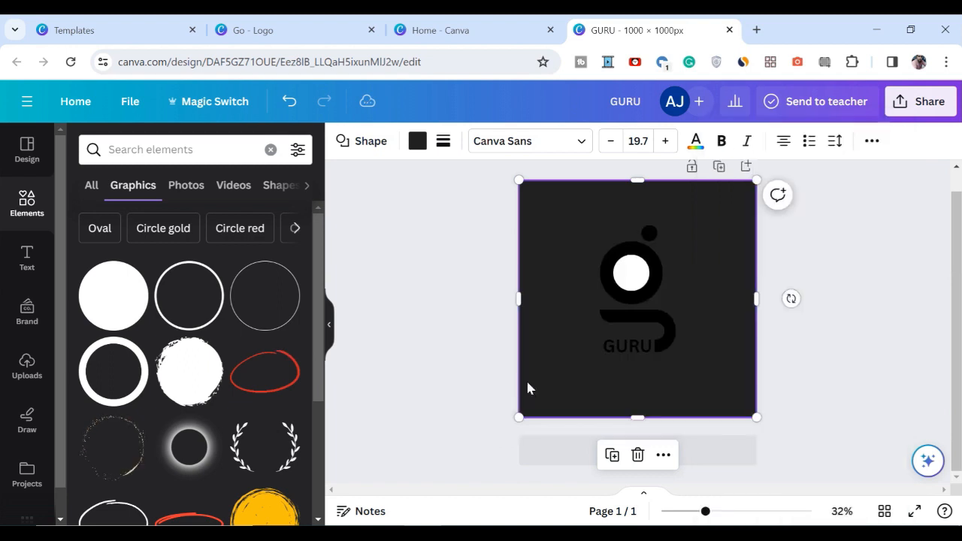
click(455, 365)
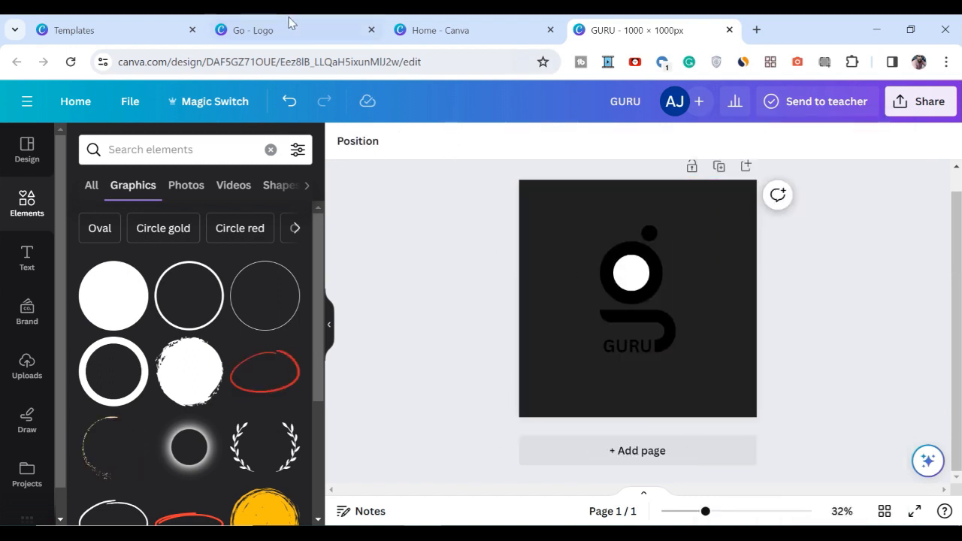
Set the background square's fill to the custom colour #EDEAE9
click(551, 286)
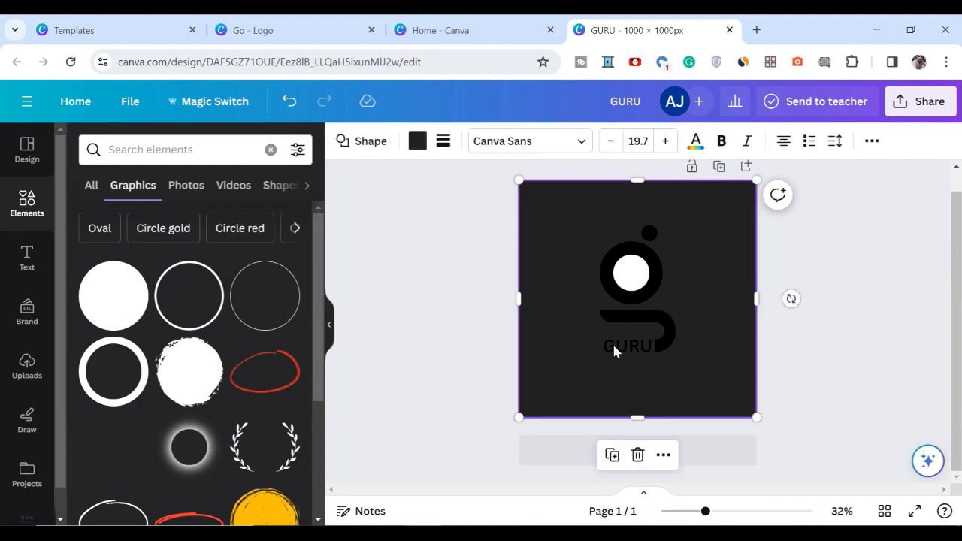
click(423, 150)
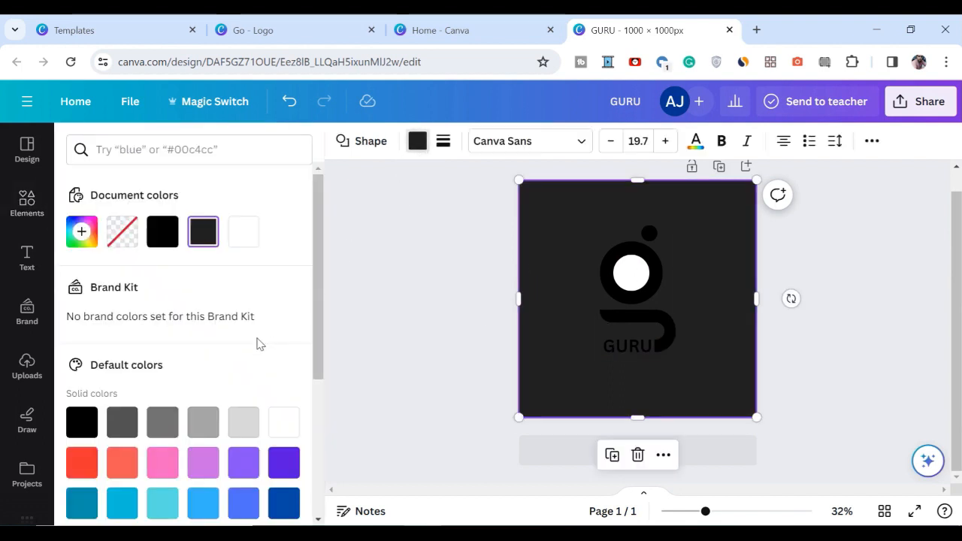
click(81, 232)
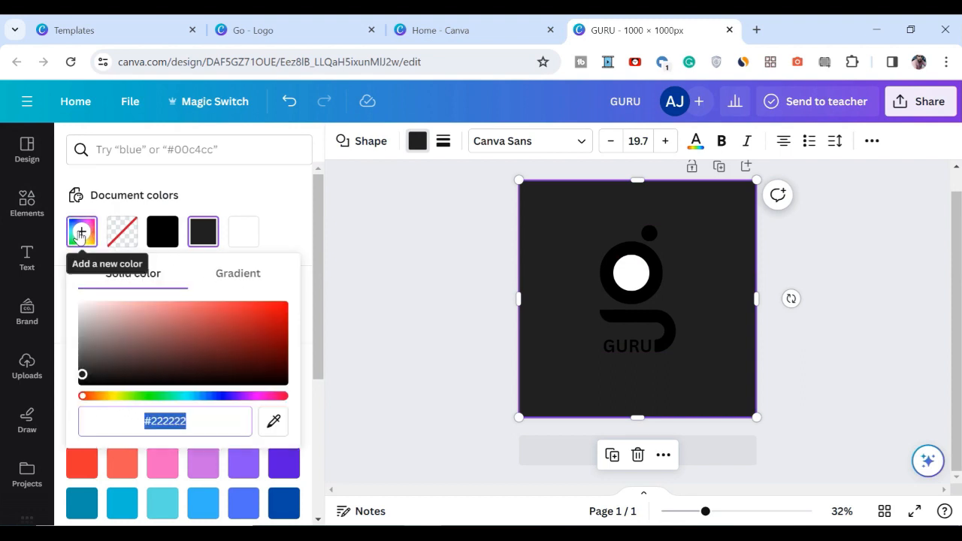
text(#EDEAE9)
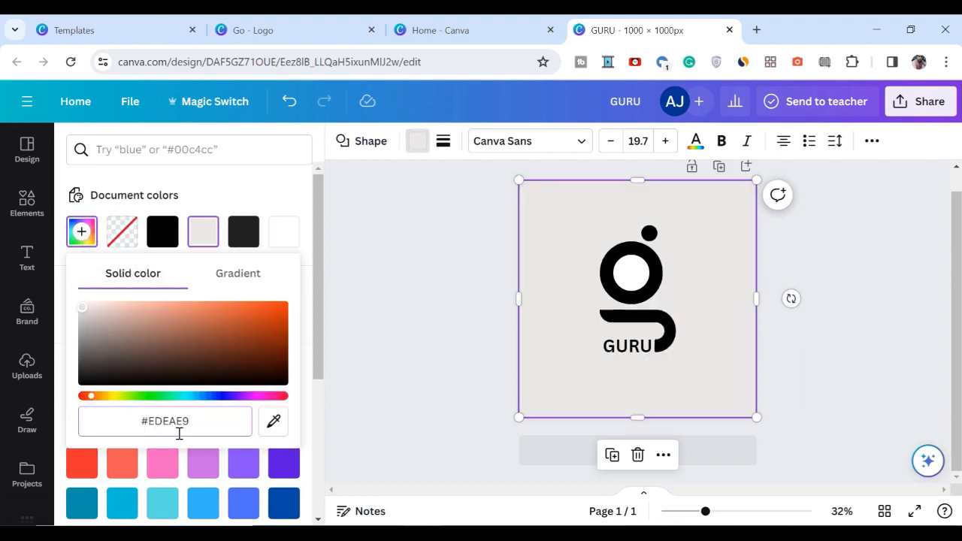
key(Escape)
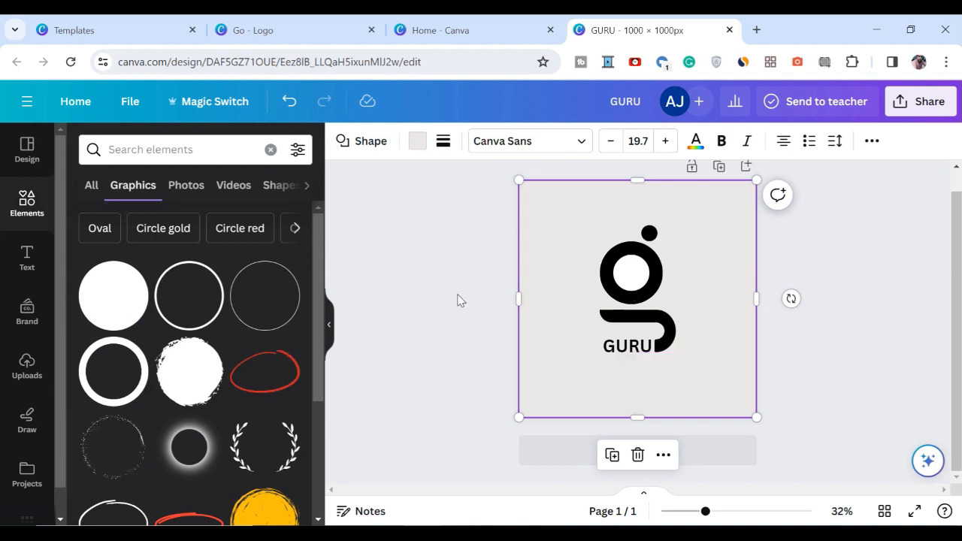
Recolour the white circle inside the ring to #EDEAE9 by sampling the background square's colour
click(632, 272)
right_click(636, 314)
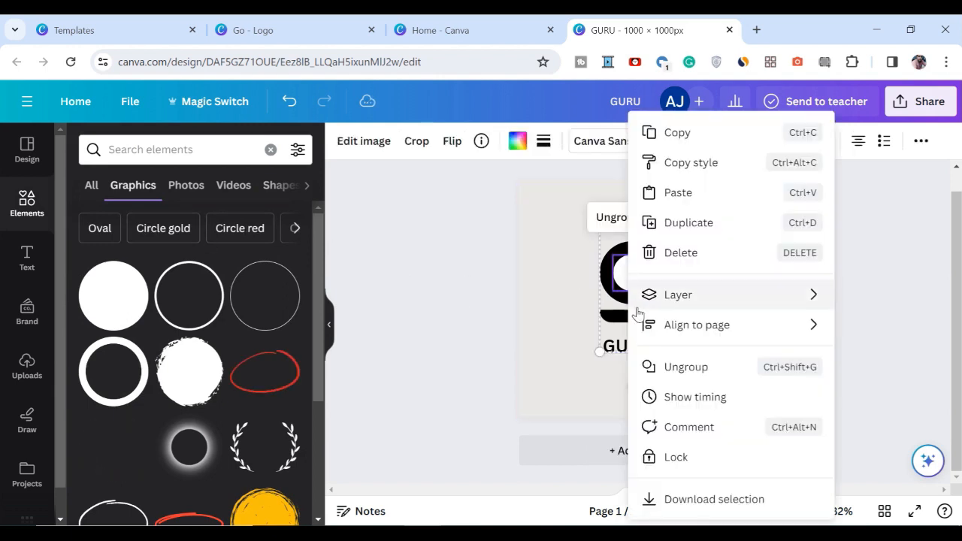
click(540, 291)
click(632, 270)
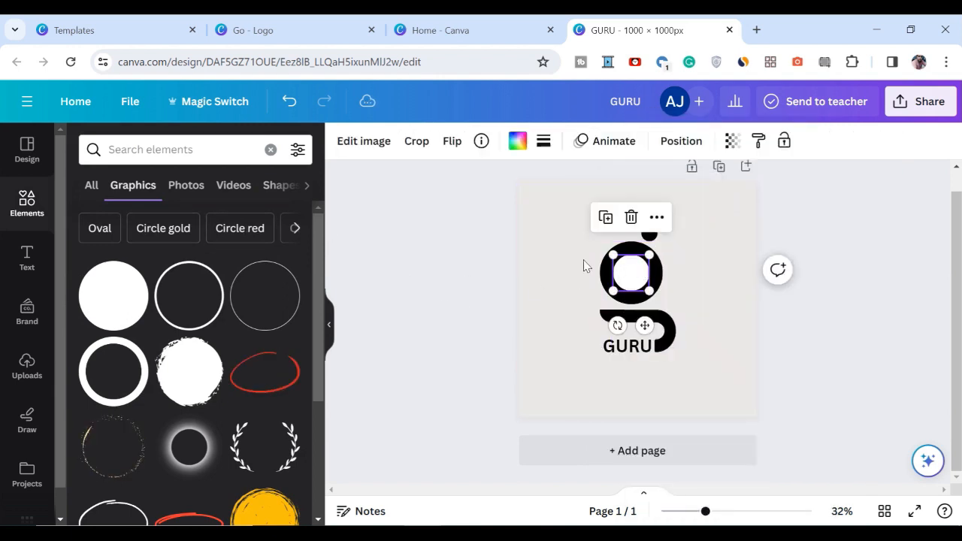
click(517, 140)
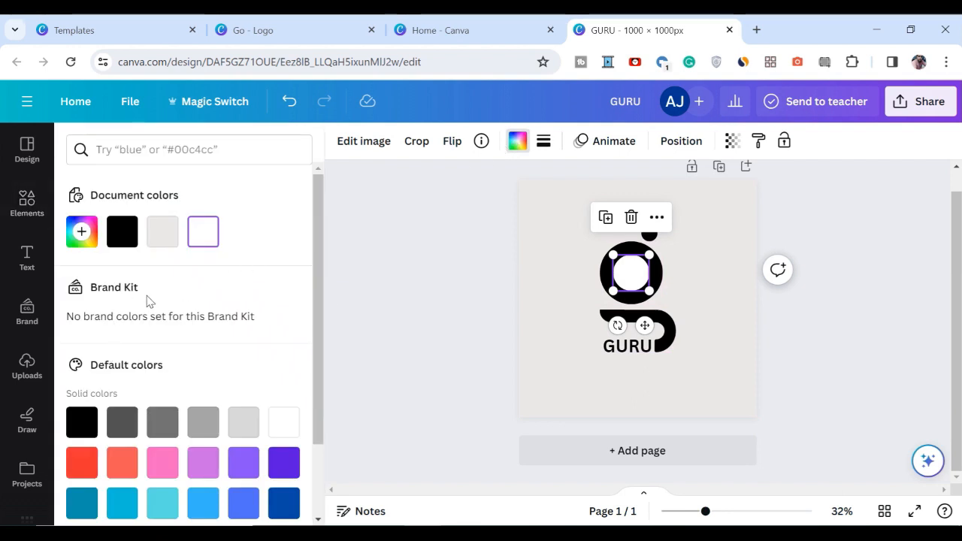
click(84, 240)
click(273, 385)
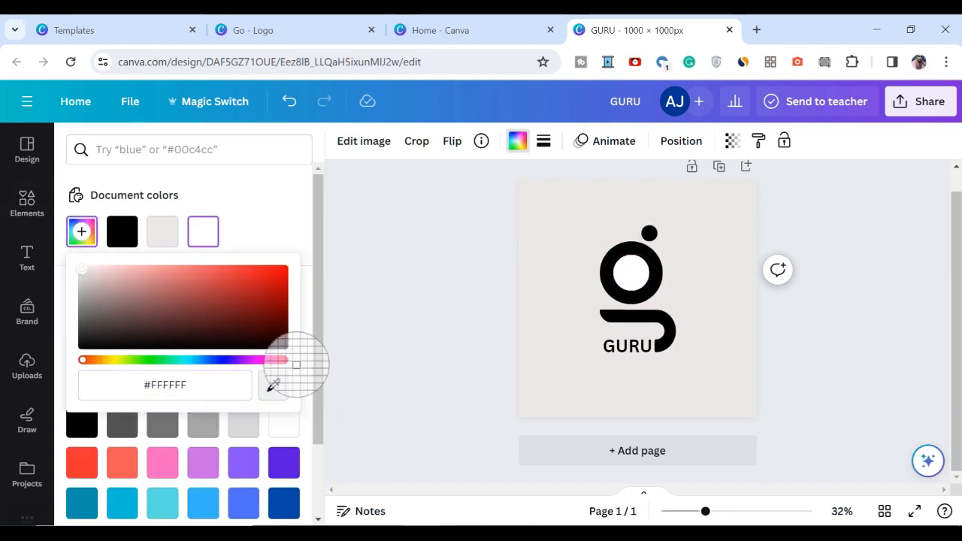
click(576, 275)
click(429, 242)
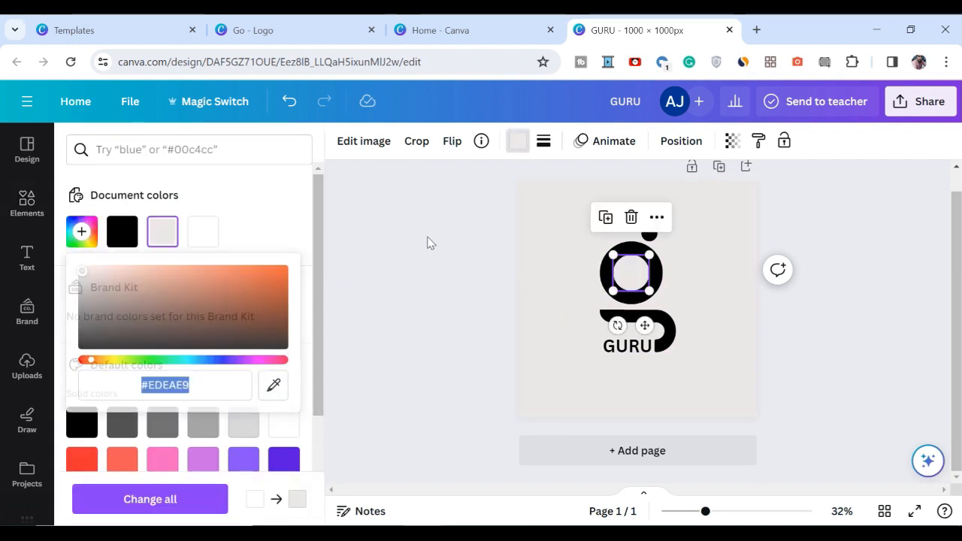
click(713, 316)
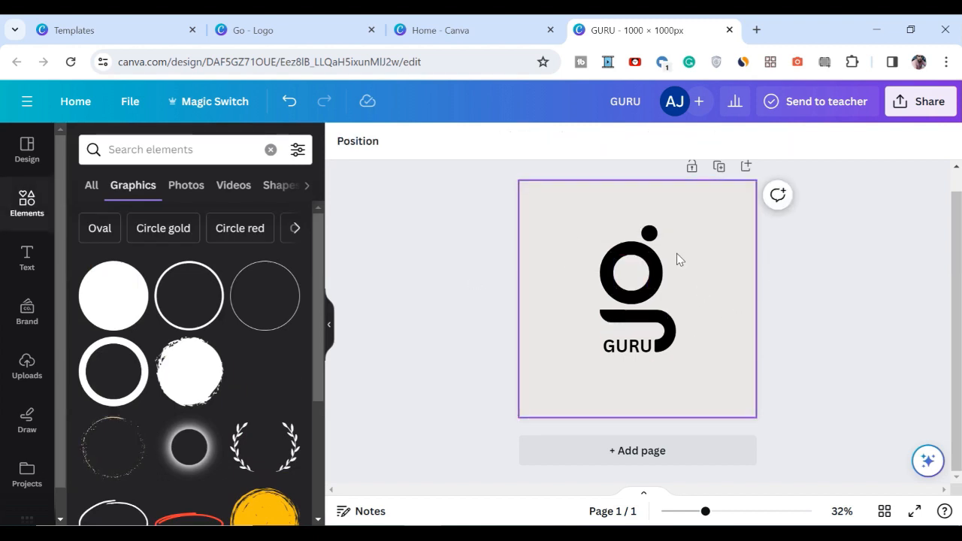